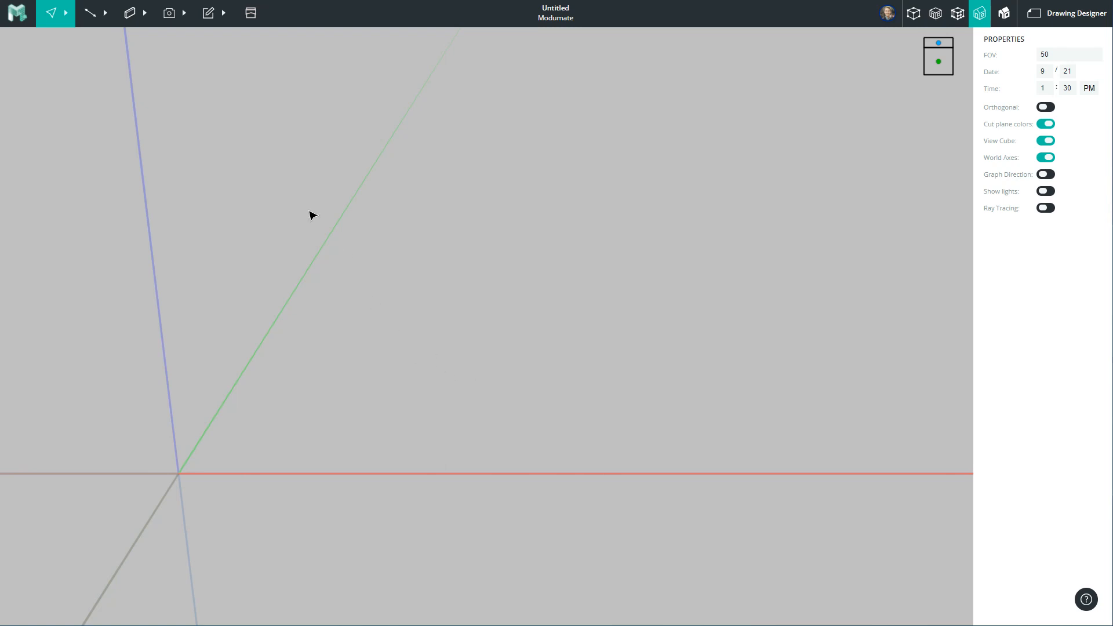
Import floor 1.jpg as a background image and place it beside the world axes
click(14, 19)
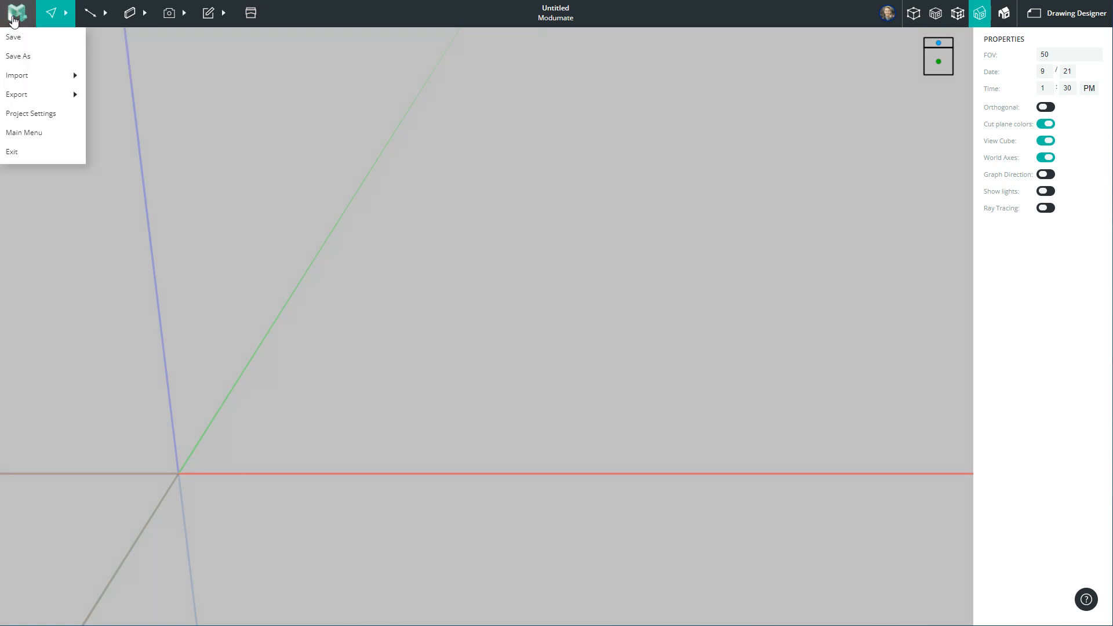
mouse_move(28, 74)
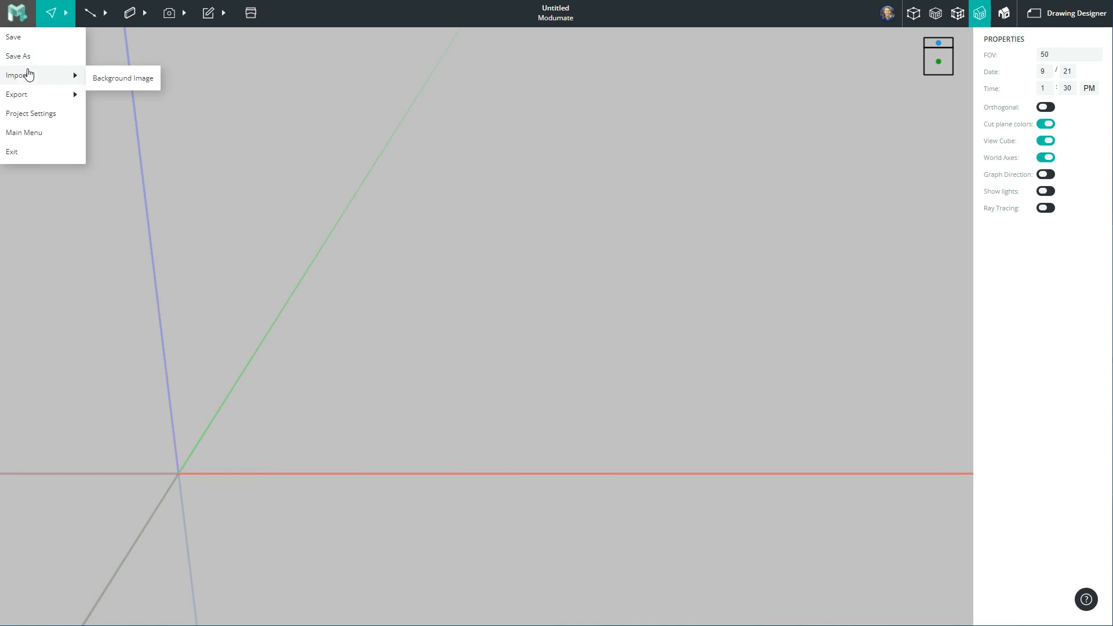
click(124, 81)
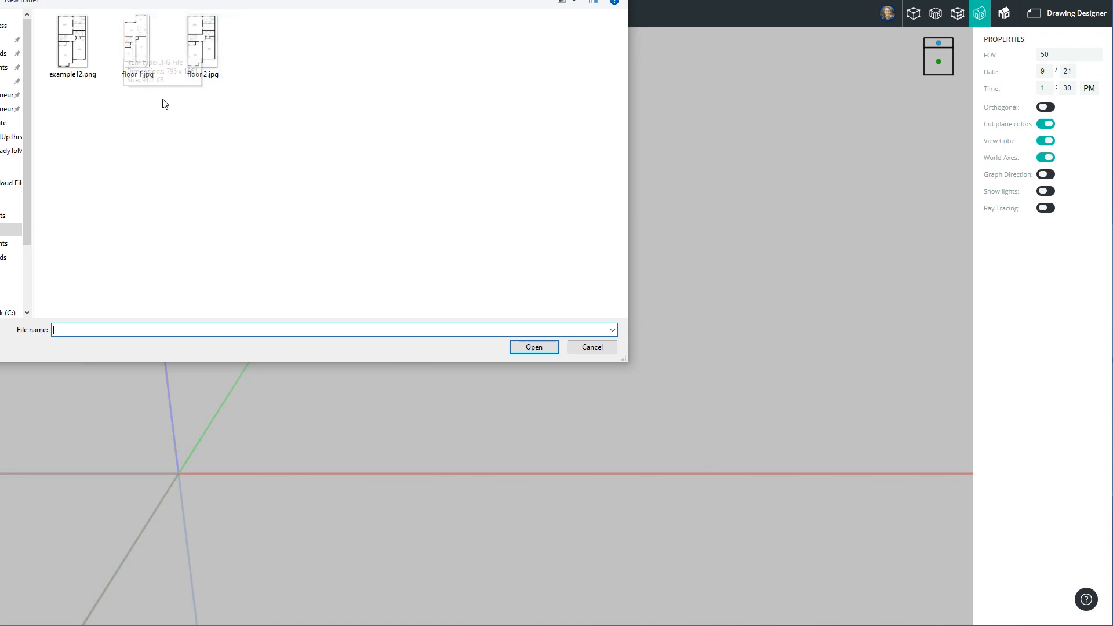
click(132, 40)
click(524, 348)
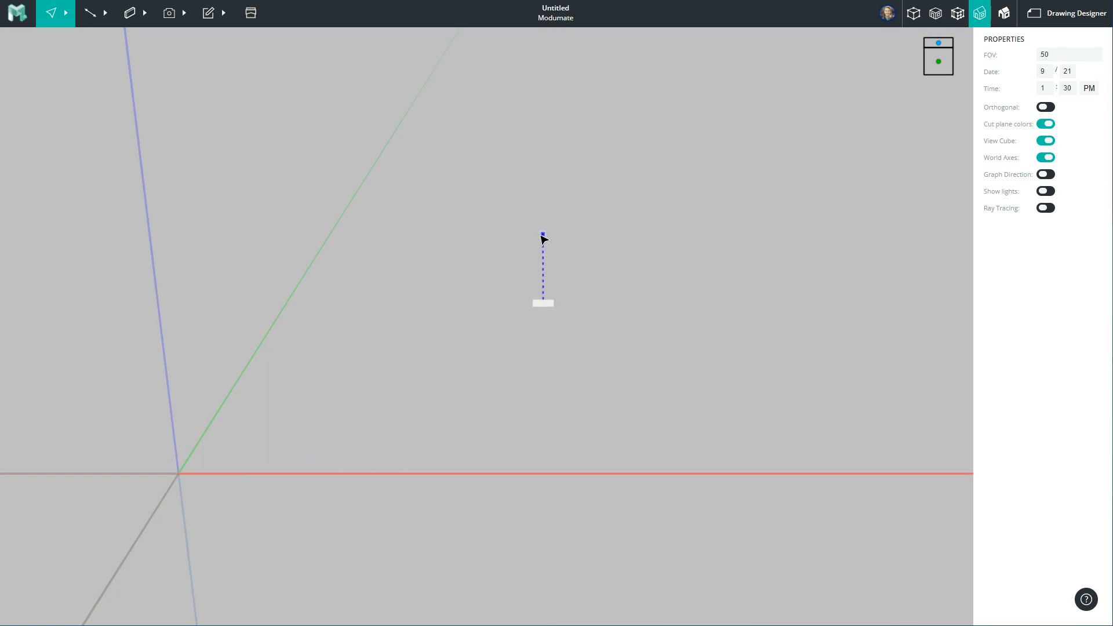
click(541, 236)
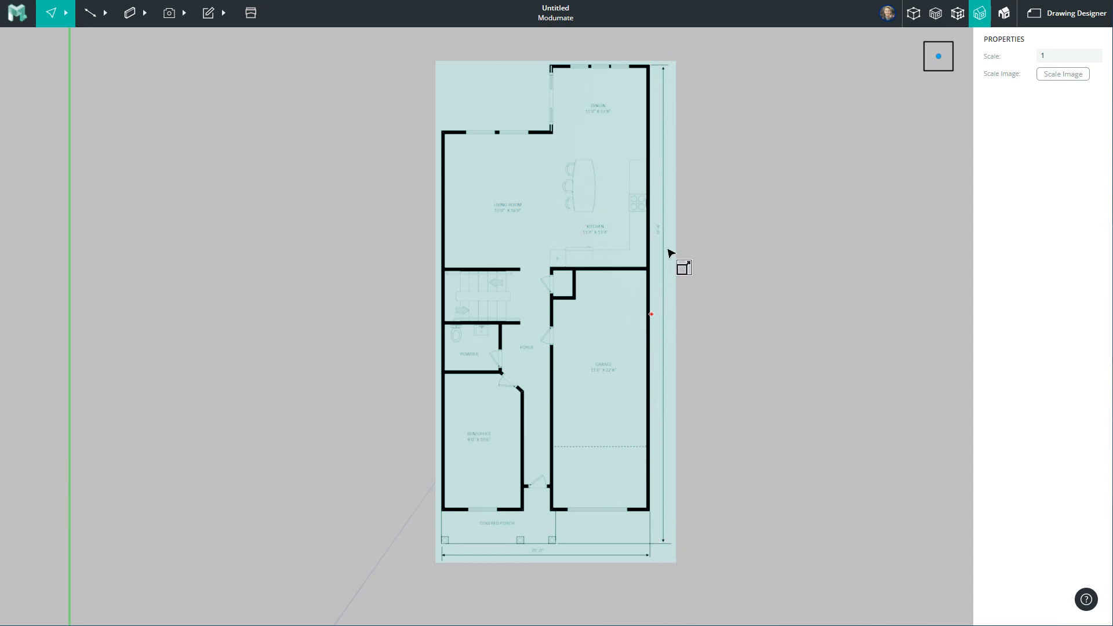
Start the image scale reference on the upper extension line of the plan's 54'-4" overall dimension
scroll(667, 232, up, 5)
scroll(629, 355, down, 8)
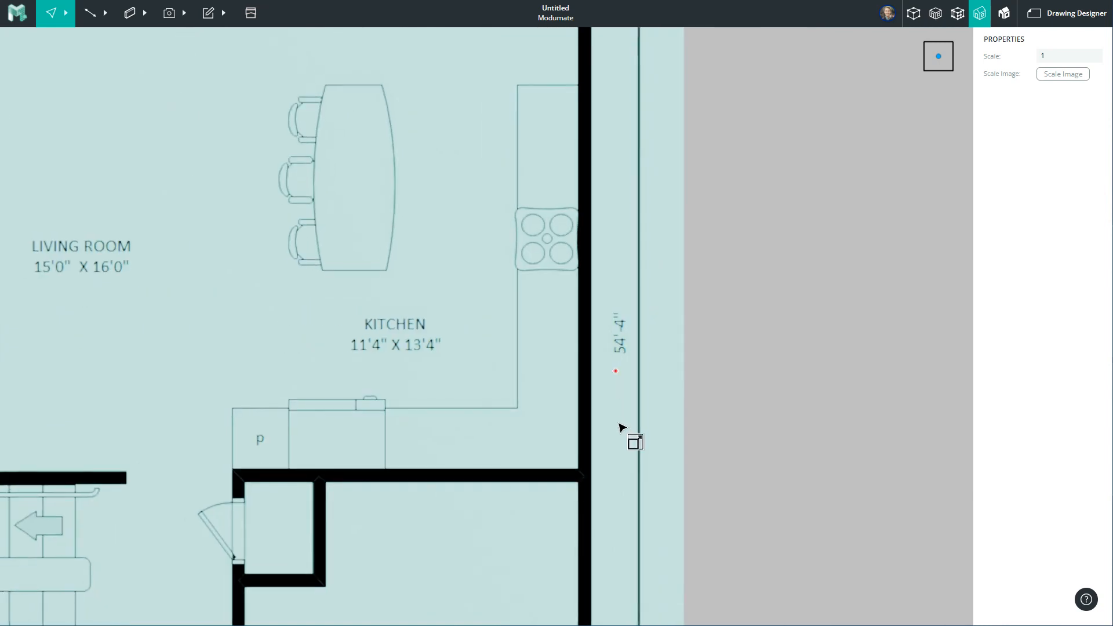
scroll(625, 279, up, 8)
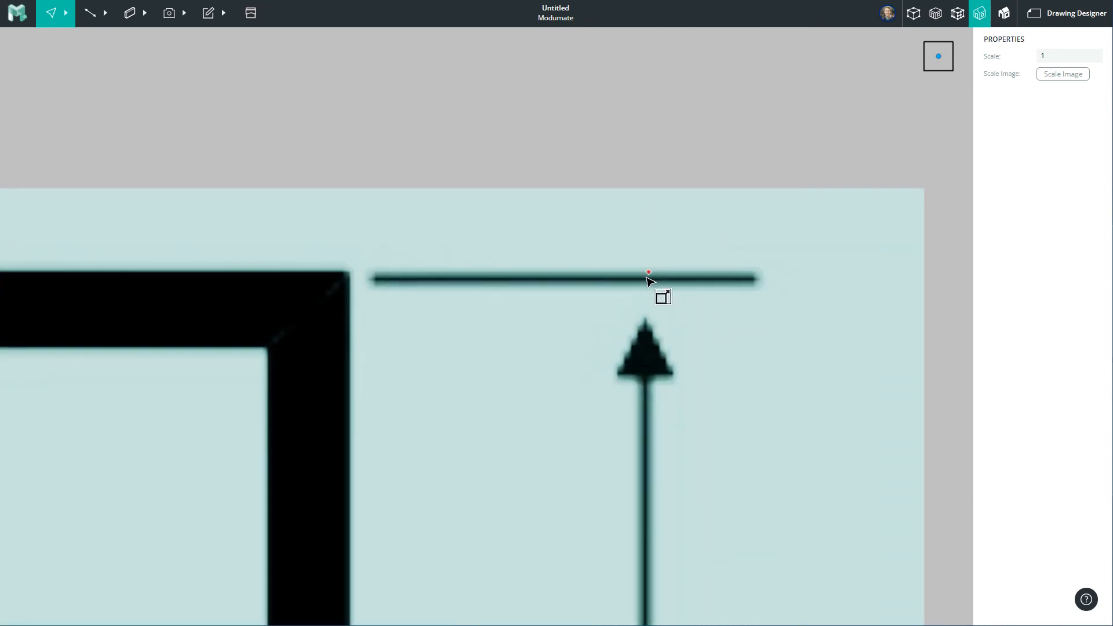
scroll(648, 283, down, 10)
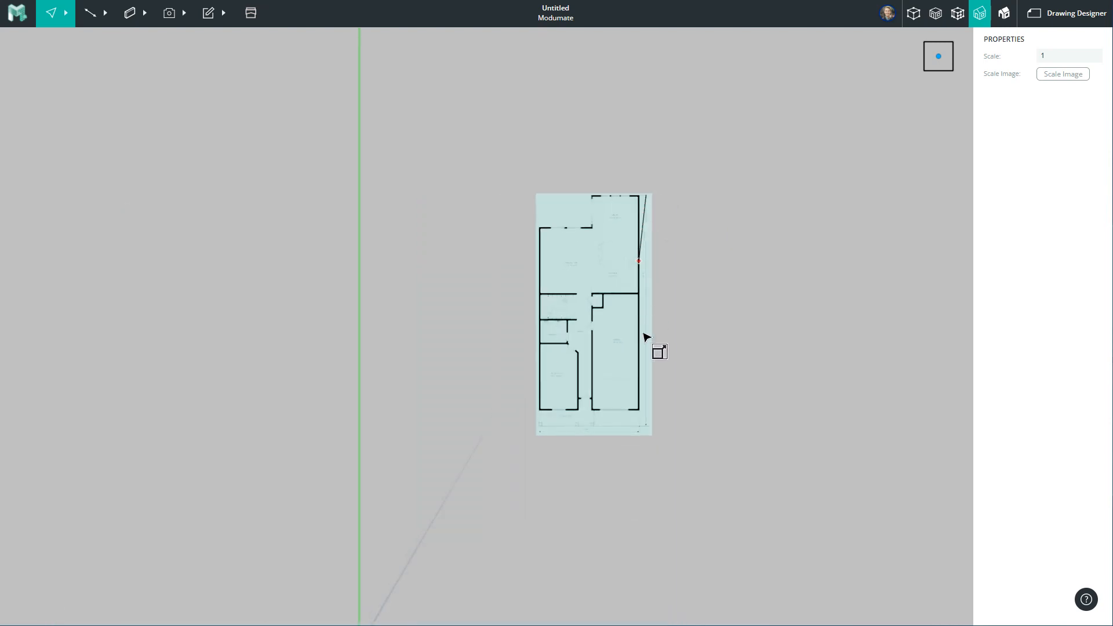
End the image scale reference straight below, on the lower extension line of the same overall dimension
scroll(664, 433, up, 4)
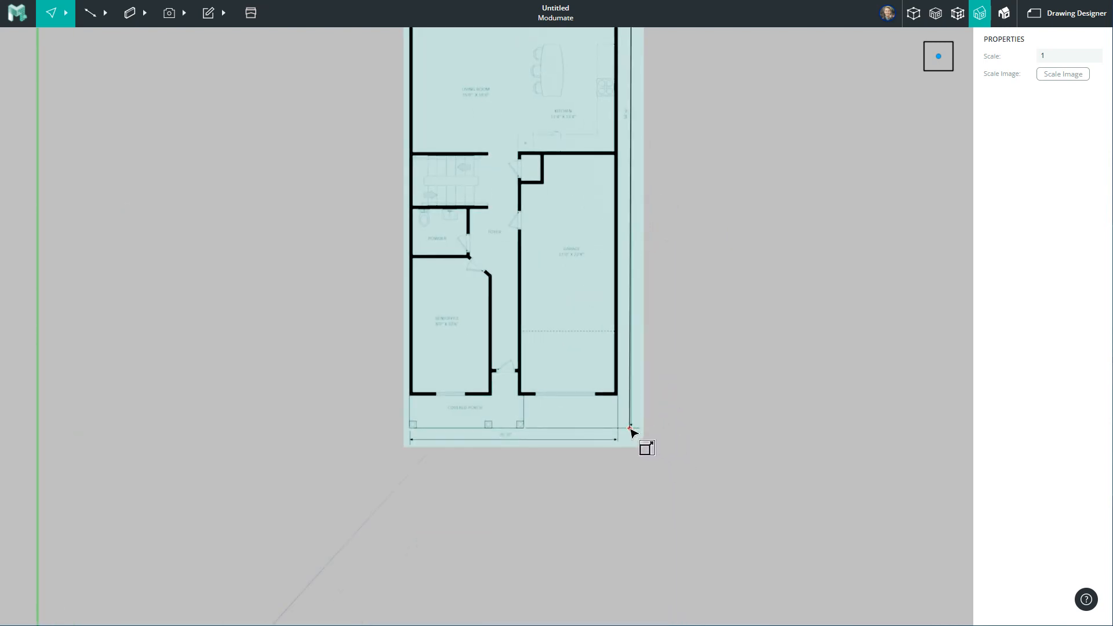
scroll(632, 432, down, 4)
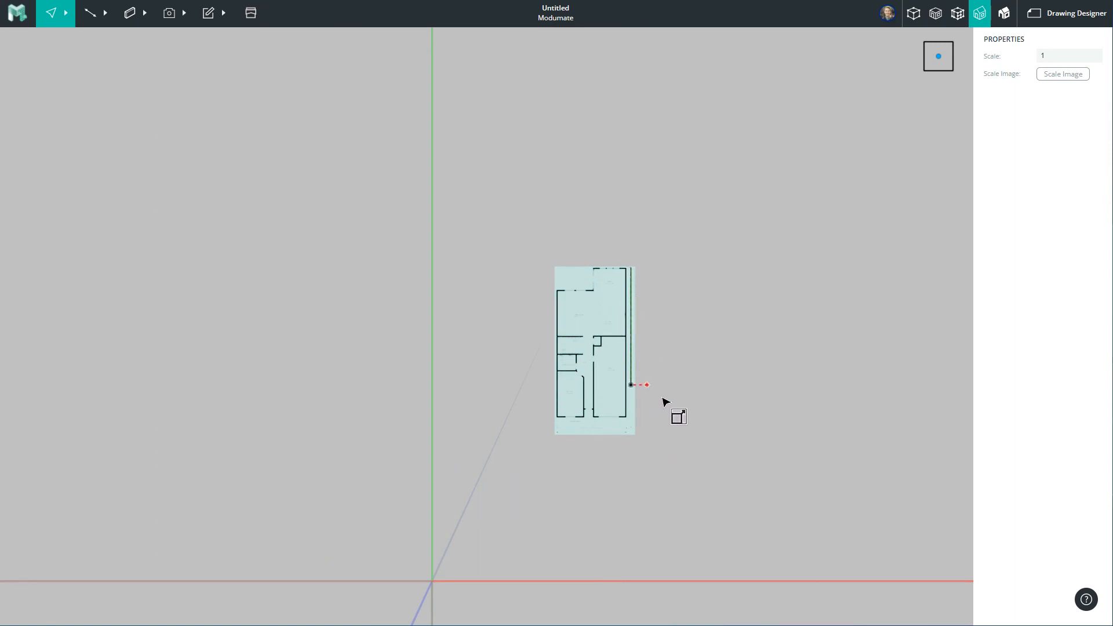
scroll(626, 423, up, 8)
scroll(616, 510, down, 3)
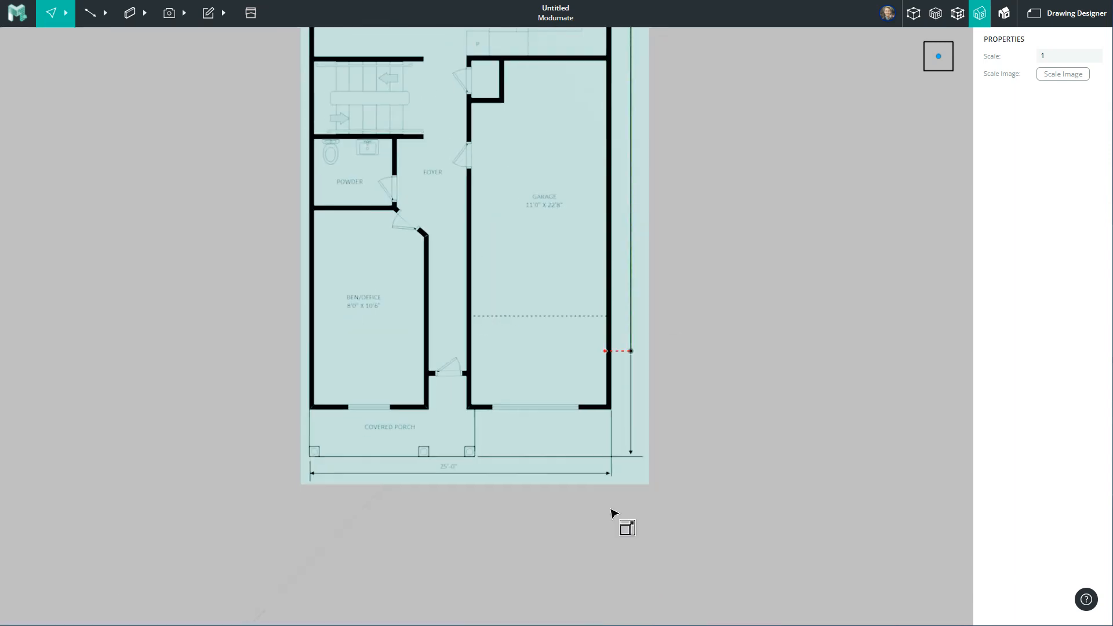
scroll(623, 496, up, 3)
scroll(630, 432, up, 10)
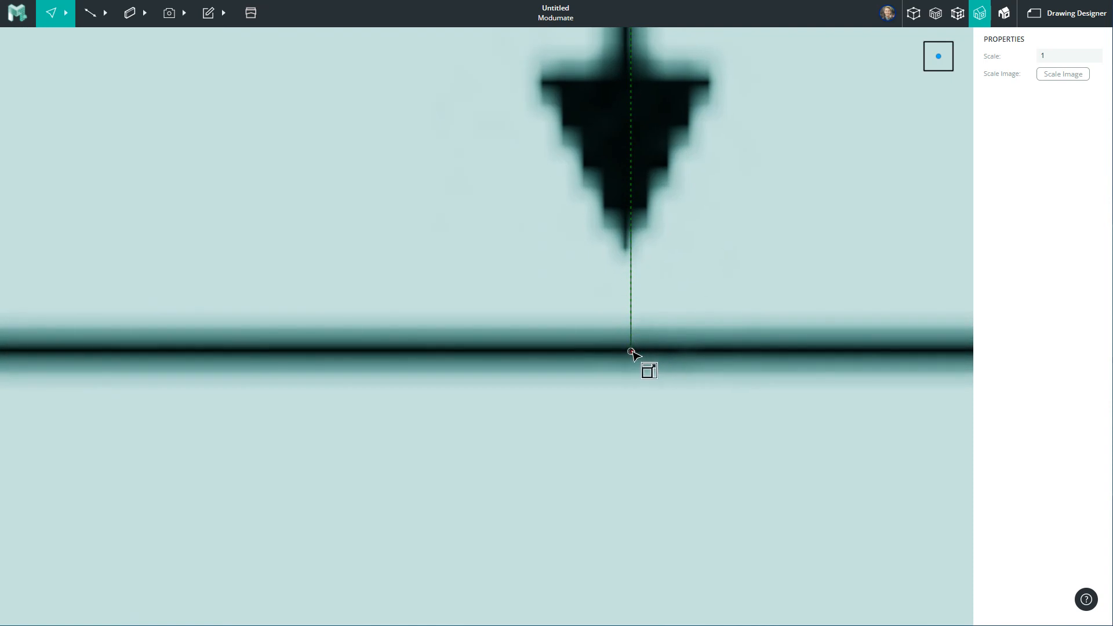
scroll(683, 418, down, 6)
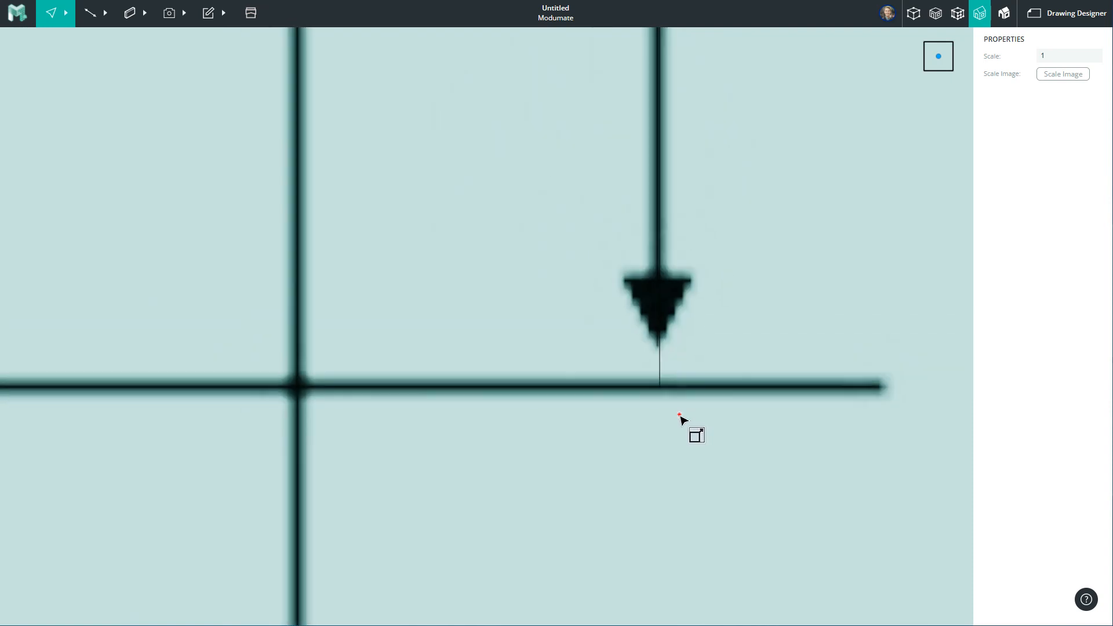
Scale the plan image by giving the reference a length of 54'4, and deselect the image
scroll(683, 446, down, 5)
scroll(679, 406, up, 5)
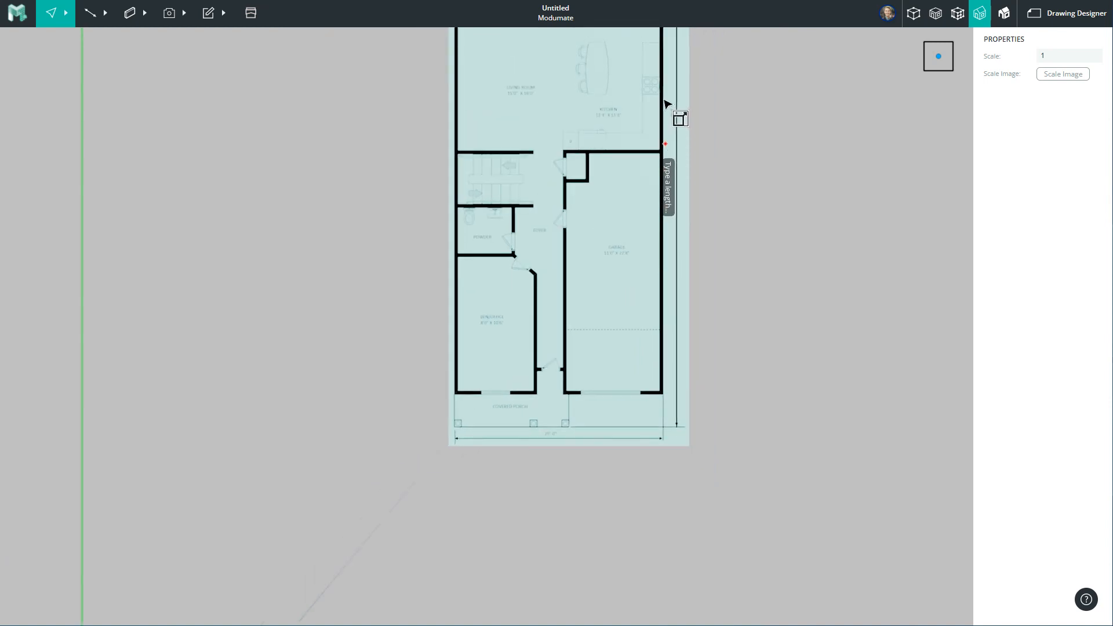
scroll(684, 406, down, 5)
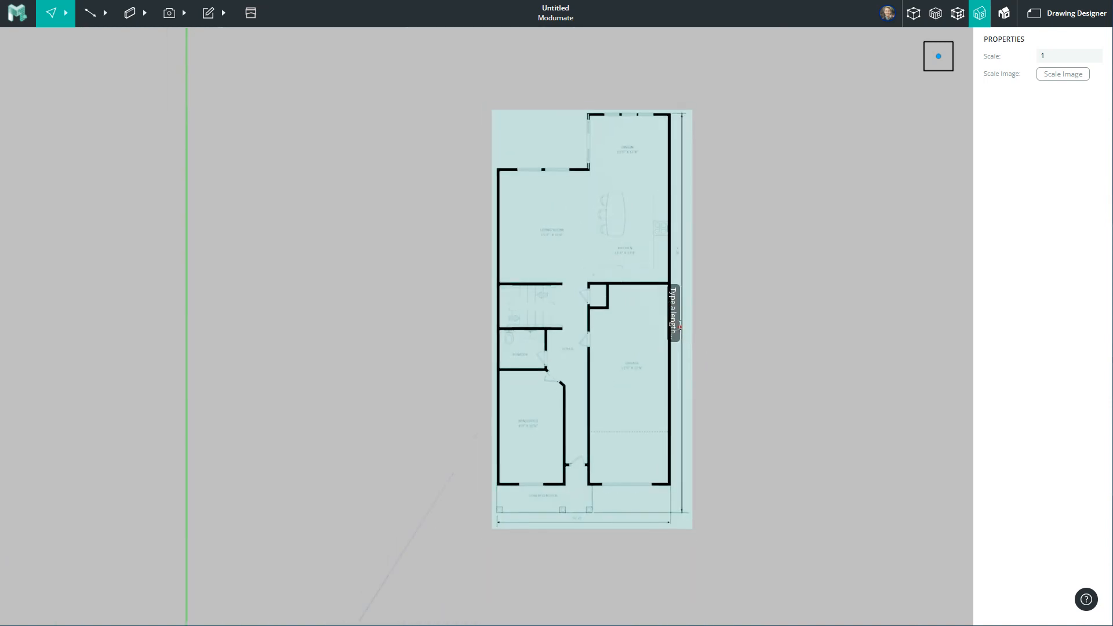
scroll(698, 350, up, 1)
scroll(676, 325, up, 5)
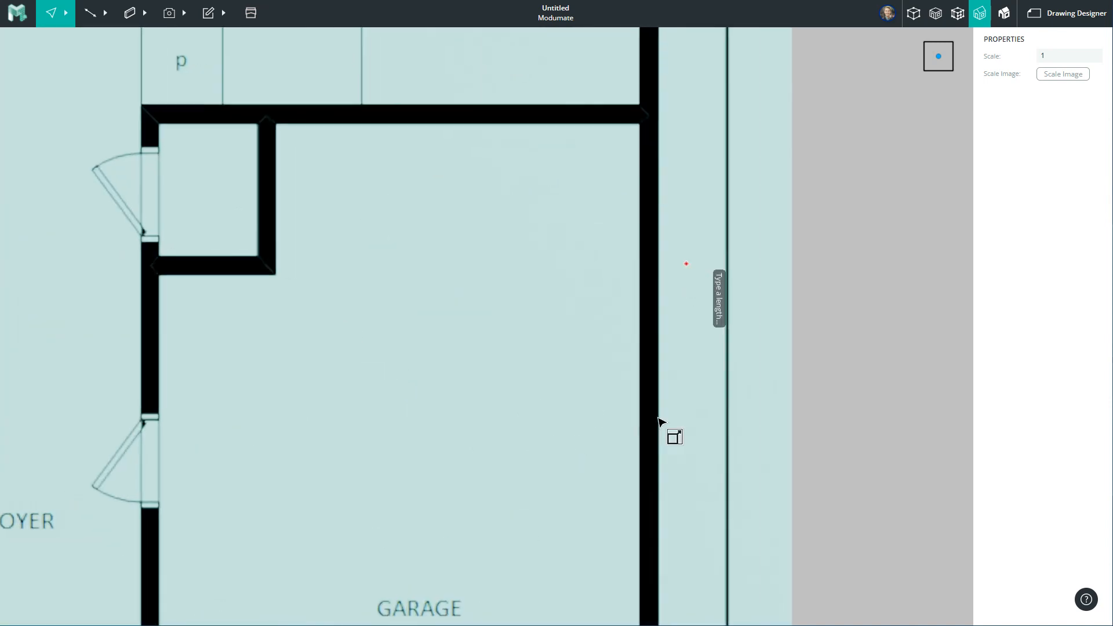
scroll(722, 189, down, 2)
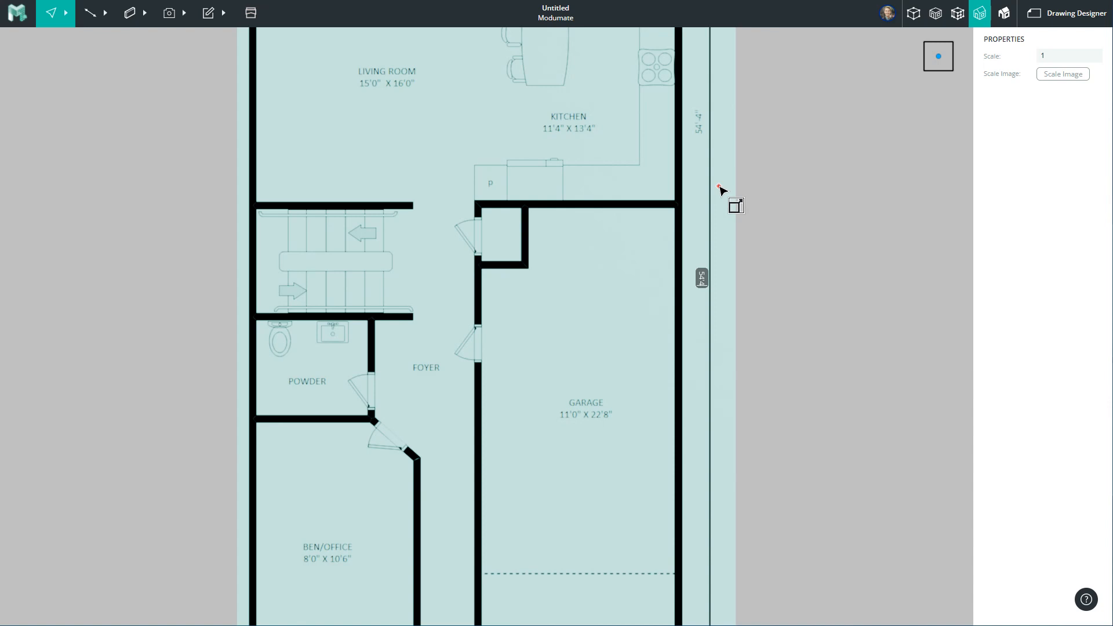
key(Return)
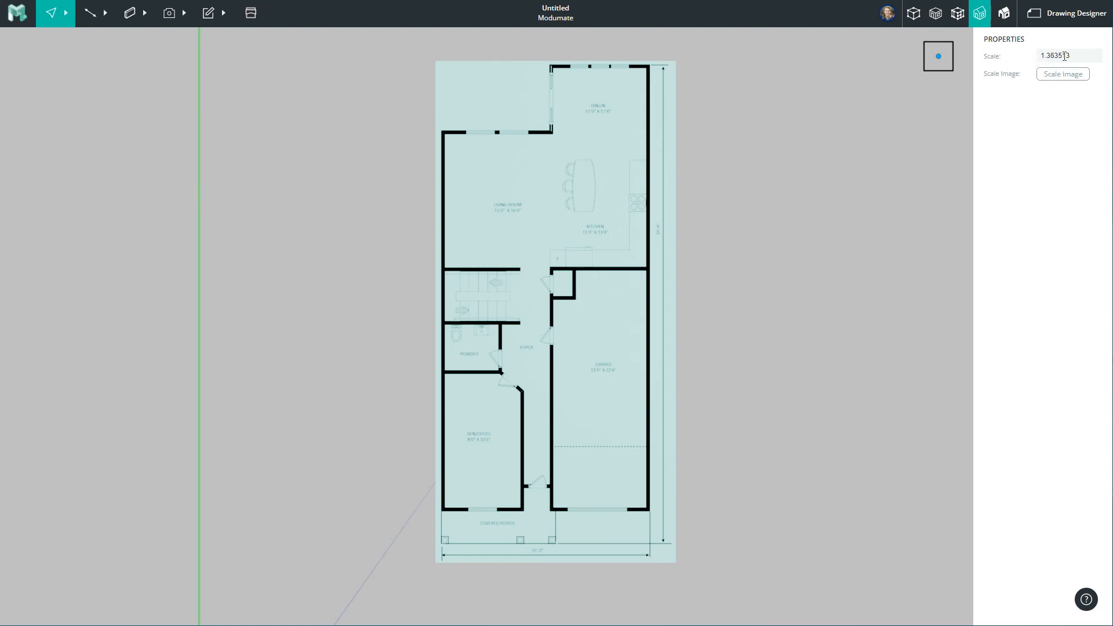
key(Escape)
key(Escape)
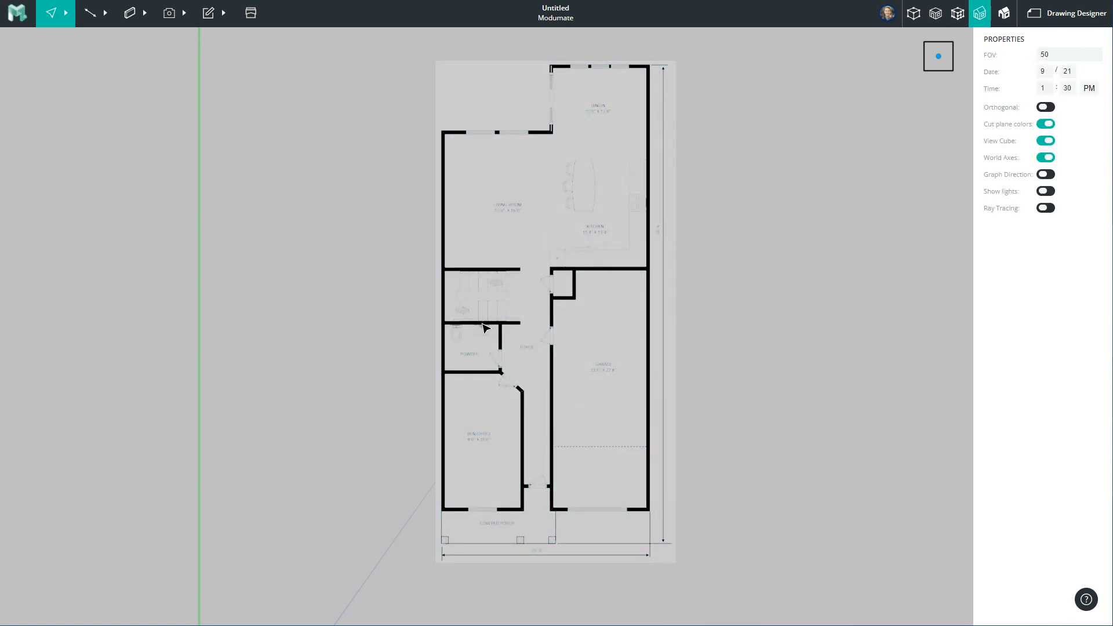
Select the plan image again and start a second scale reference on the upper extension line of the 54'-4" dimension
mouse_move(489, 472)
right_down()
mouse_move(555, 311)
mouse_move(372, 325)
mouse_move(388, 443)
right_up()
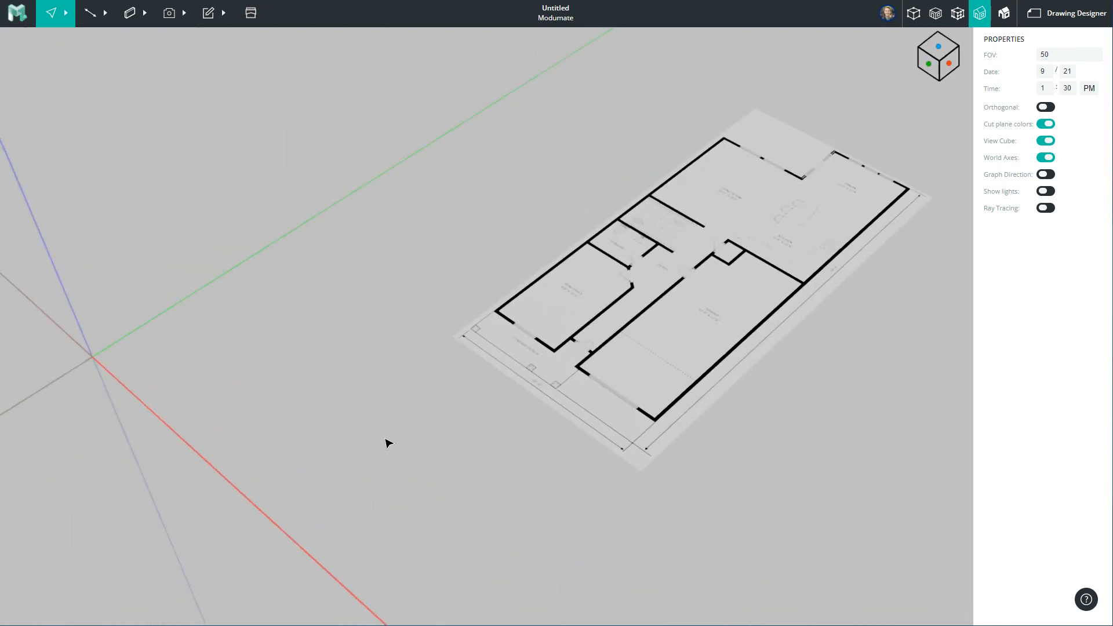
scroll(388, 443, down, 4)
scroll(545, 388, up, 3)
right_drag(544, 388, 567, 330)
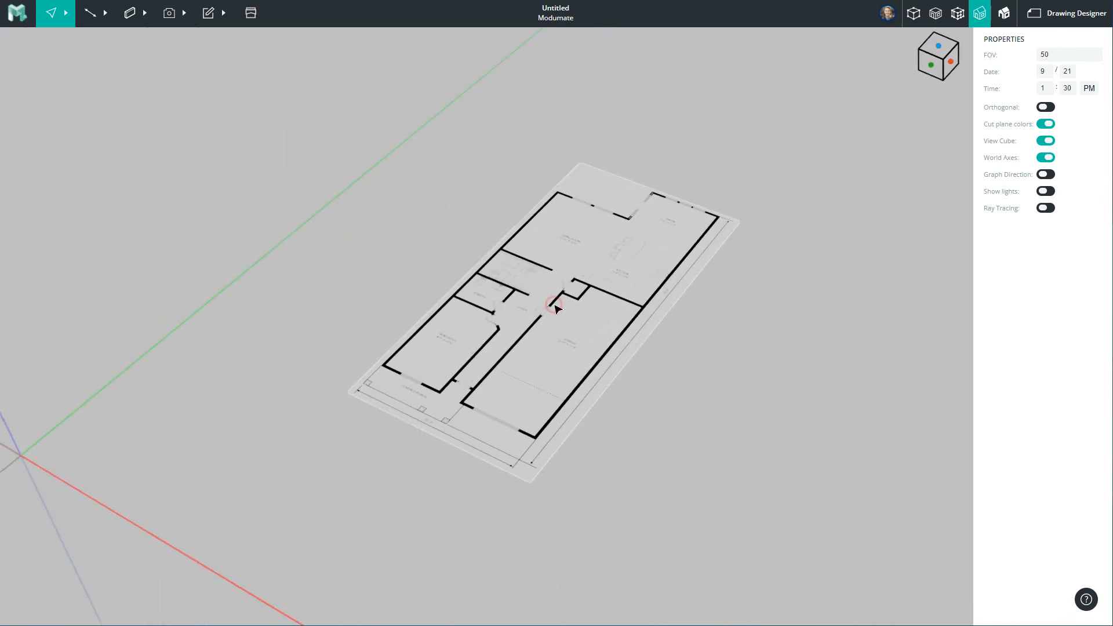
click(539, 297)
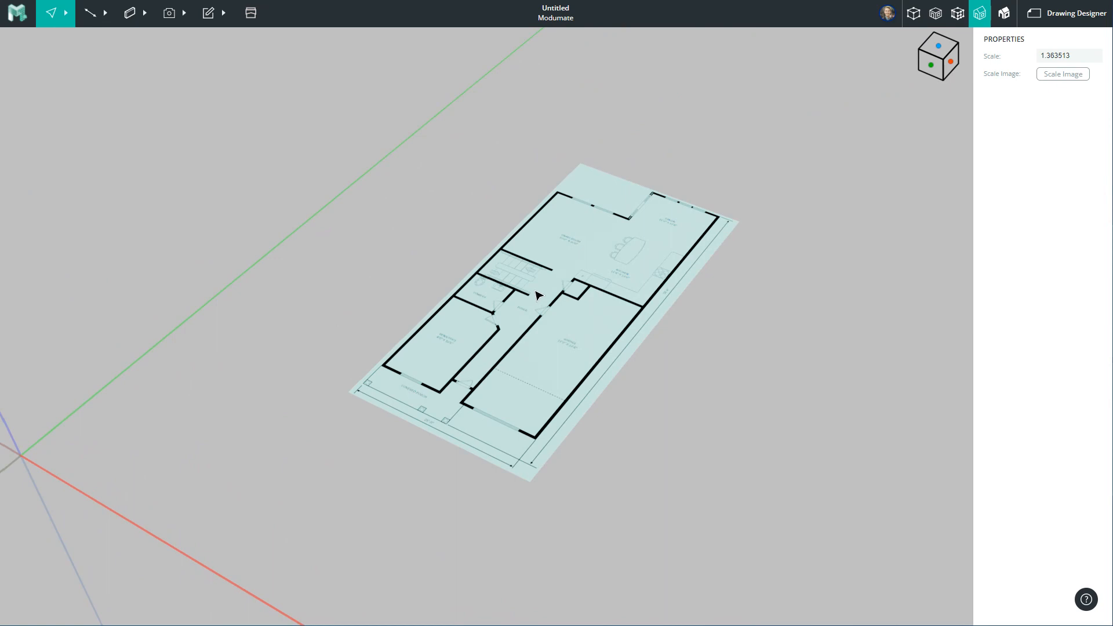
click(1053, 78)
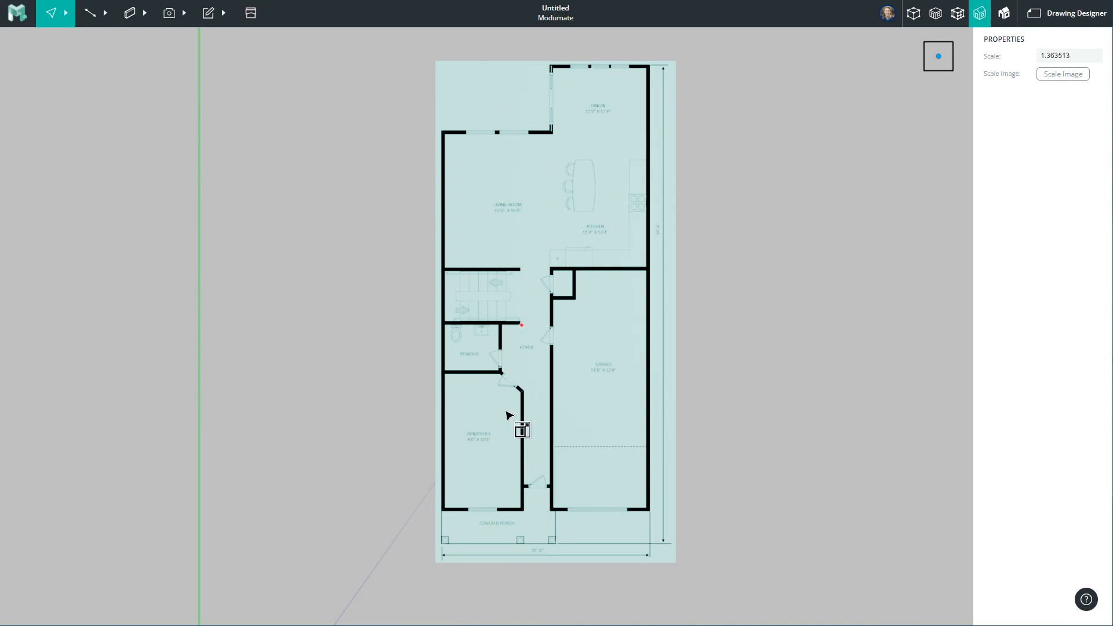
scroll(516, 425, down, 2)
scroll(640, 286, up, 4)
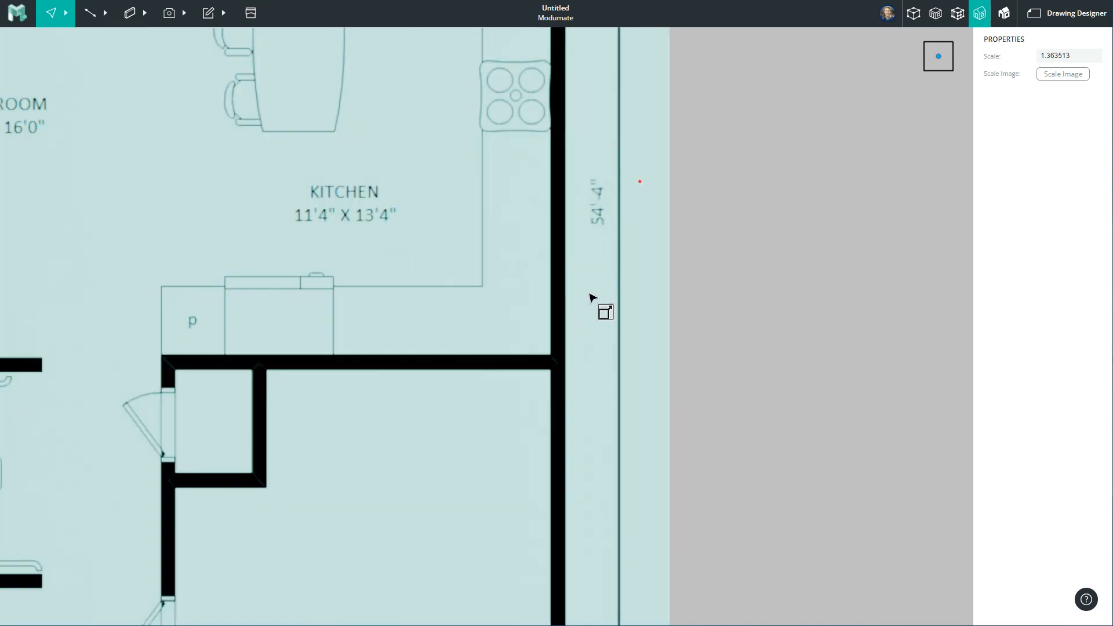
scroll(590, 273, down, 3)
scroll(636, 163, up, 10)
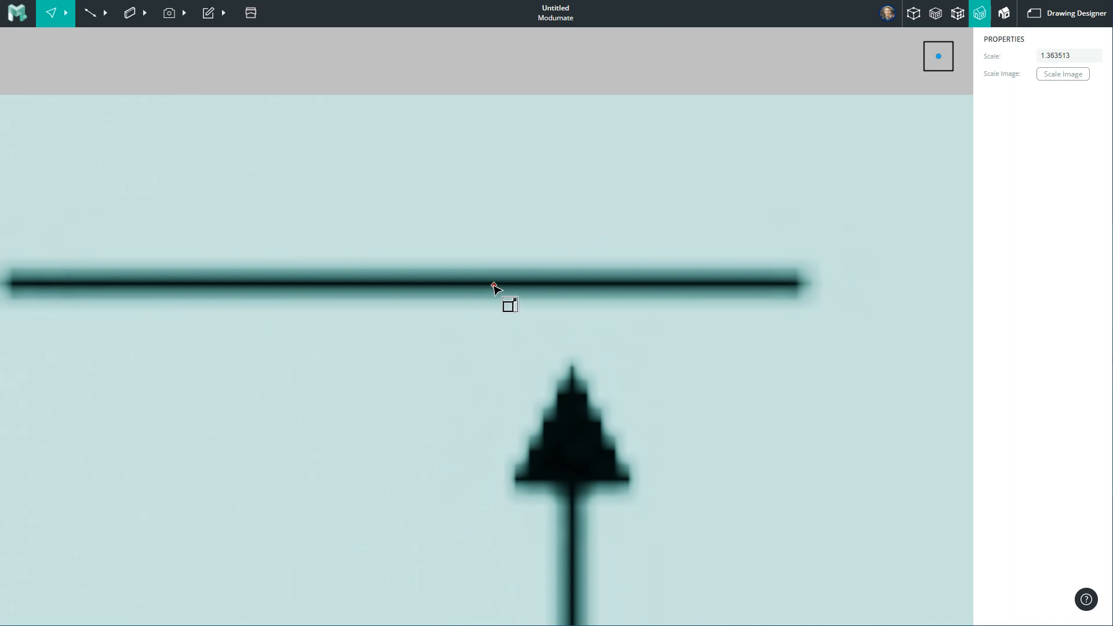
click(492, 285)
End the second scale reference on the dimension's lower extension line and rescale the plan image
scroll(492, 288, down, 6)
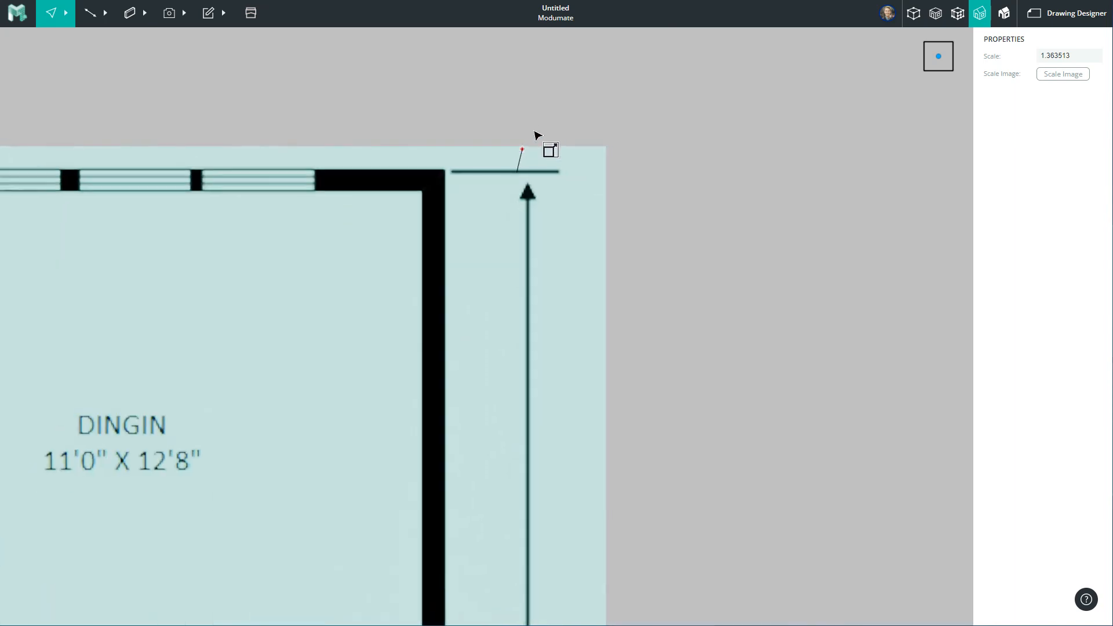
scroll(565, 263, down, 3)
scroll(540, 286, up, 10)
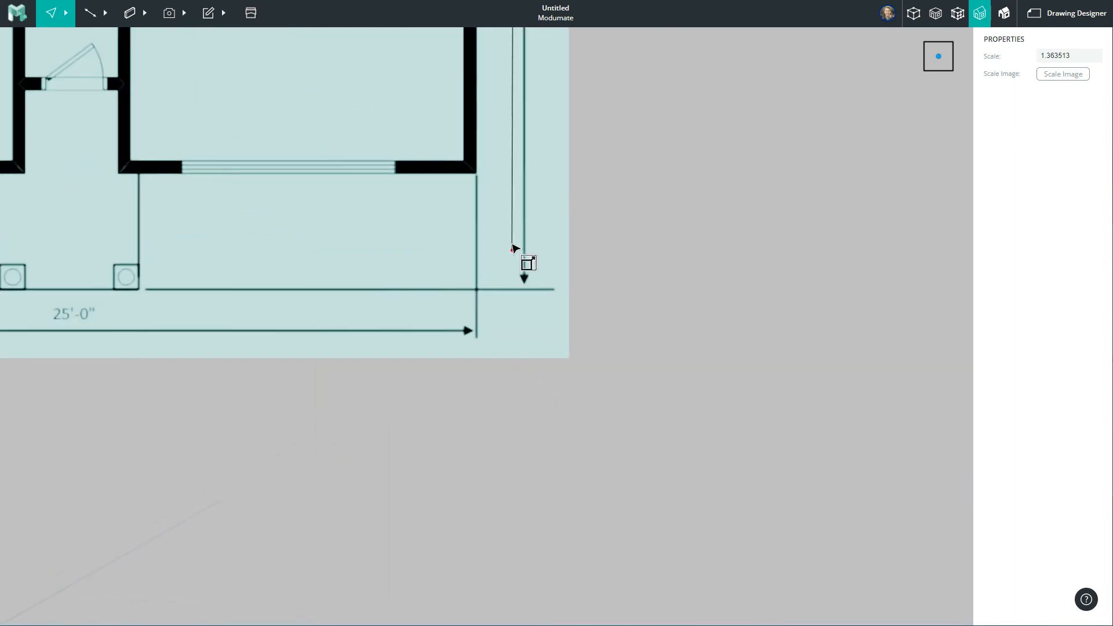
scroll(541, 425, up, 4)
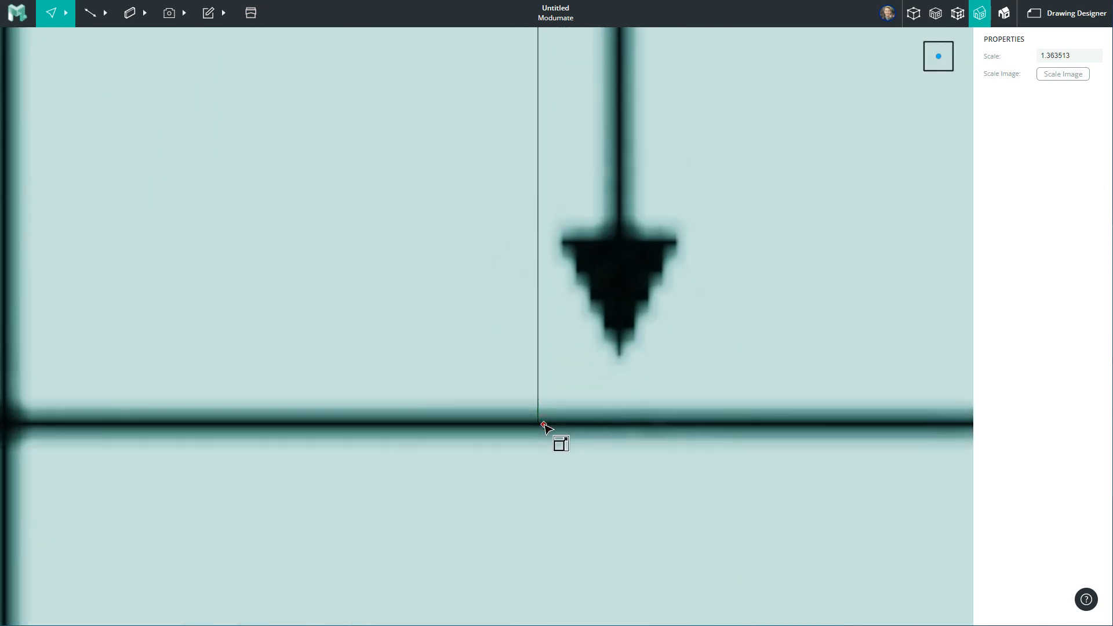
click(544, 426)
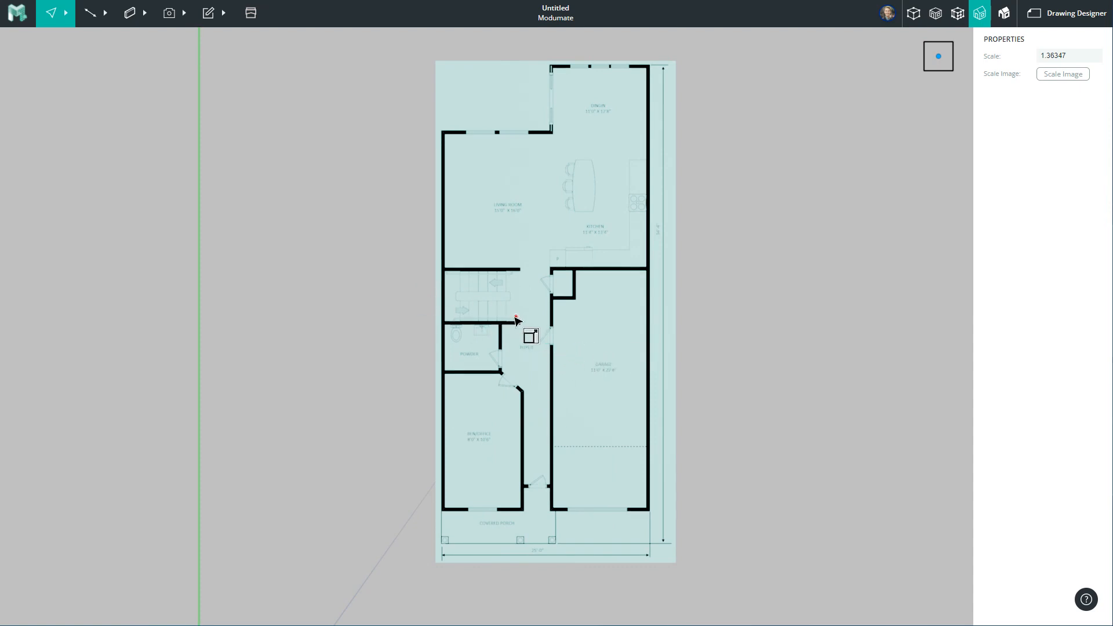
Draw a vertical line from the outer end of the plan's lower extension line up to the level of its upper edge
key(l)
scroll(639, 547, up, 10)
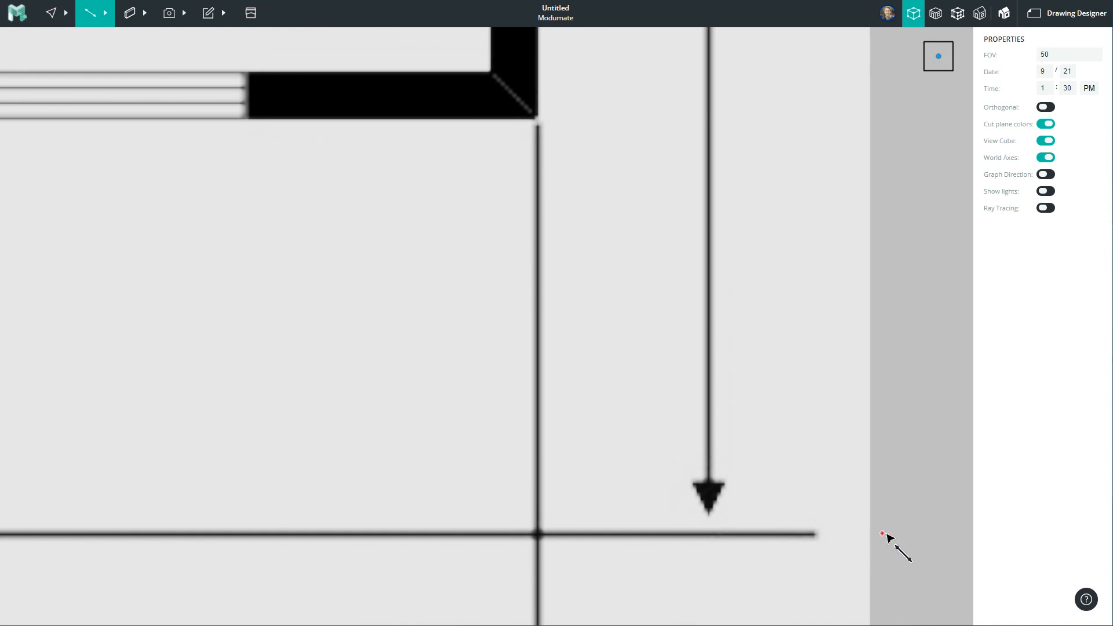
click(817, 535)
scroll(819, 534, down, 4)
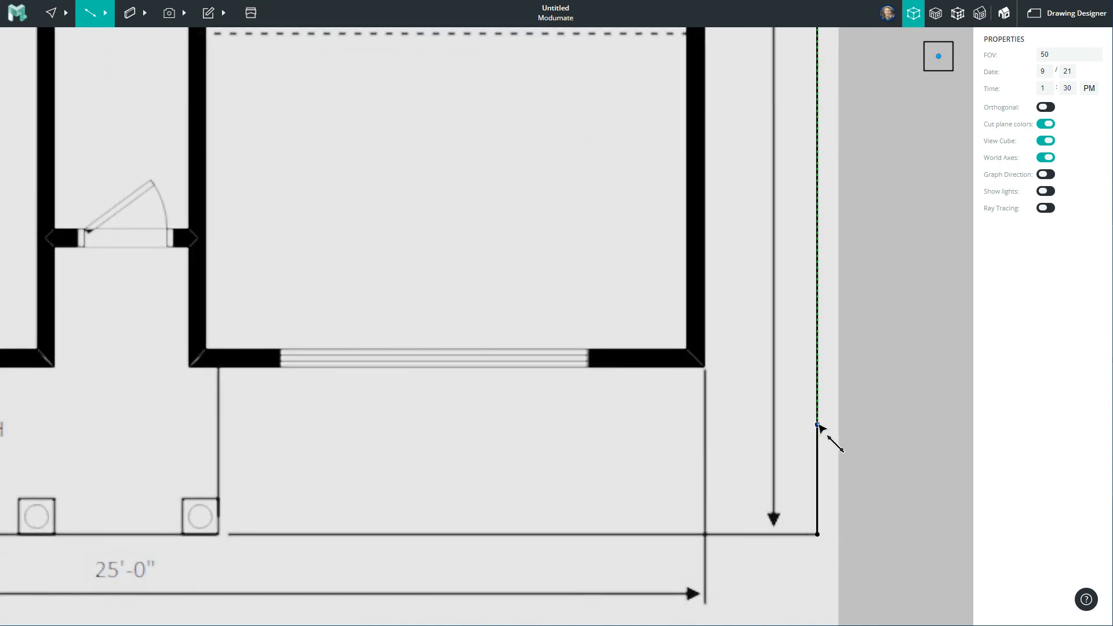
scroll(822, 434, down, 8)
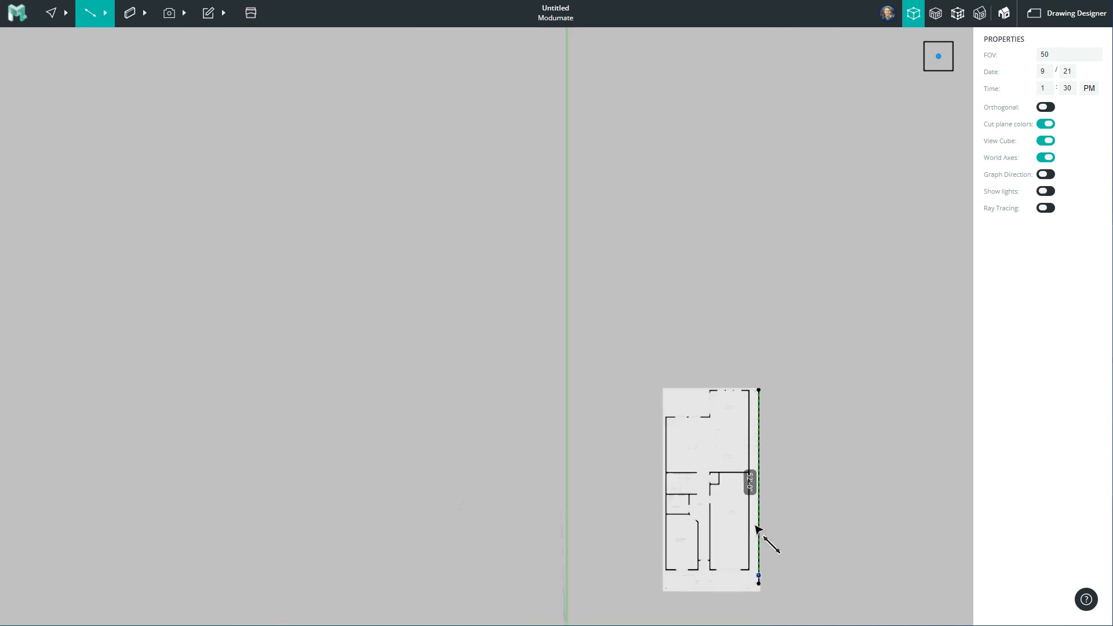
click(758, 390)
Check the plan's upper outer wall against a horizontal preview from the vertical line's upper end, and end the line chain
scroll(748, 386, up, 15)
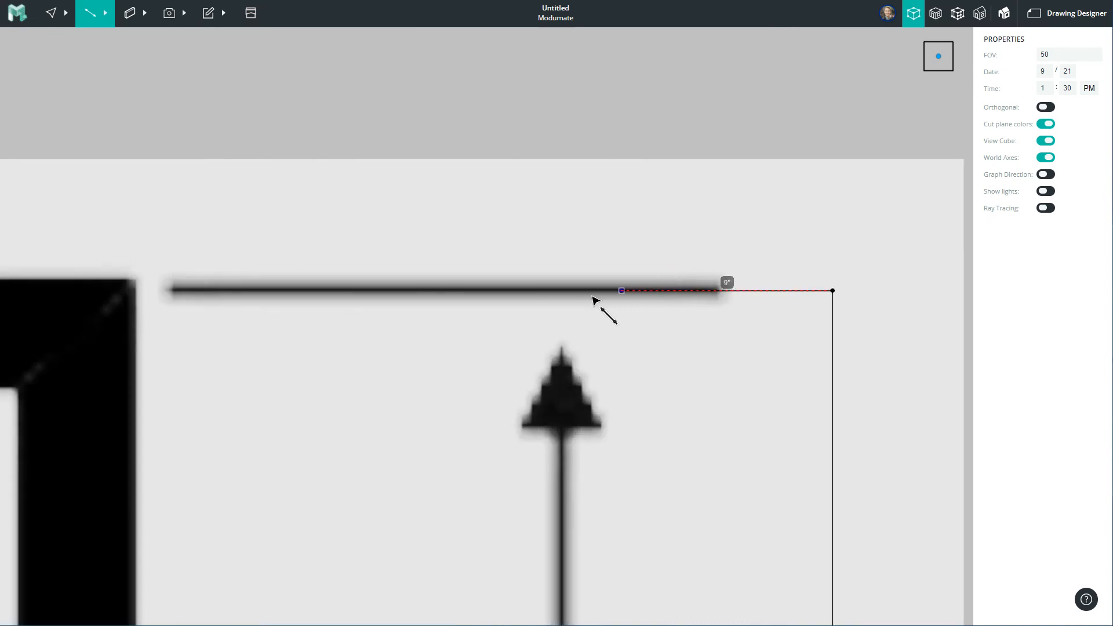
scroll(746, 269, down, 6)
scroll(745, 270, down, 5)
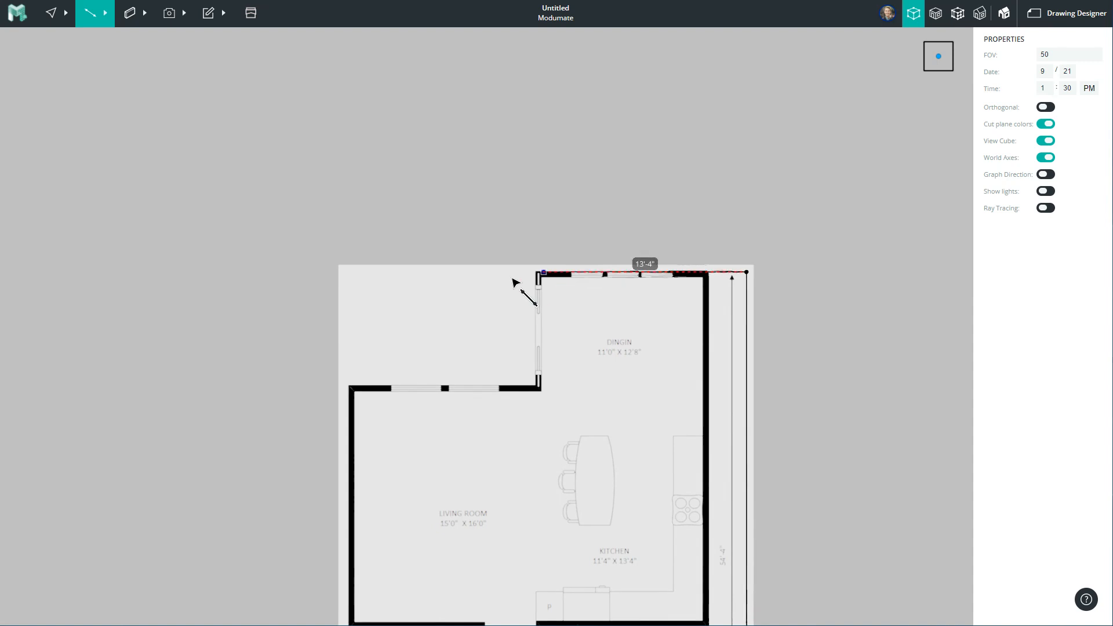
middle_drag(559, 298, 555, 255)
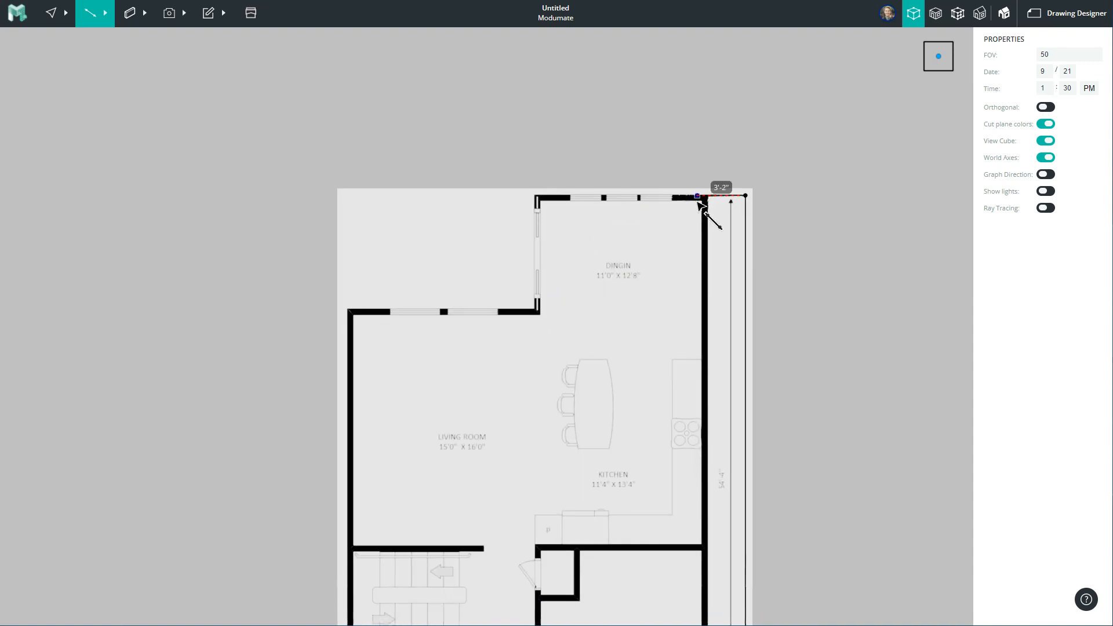
scroll(759, 185, up, 5)
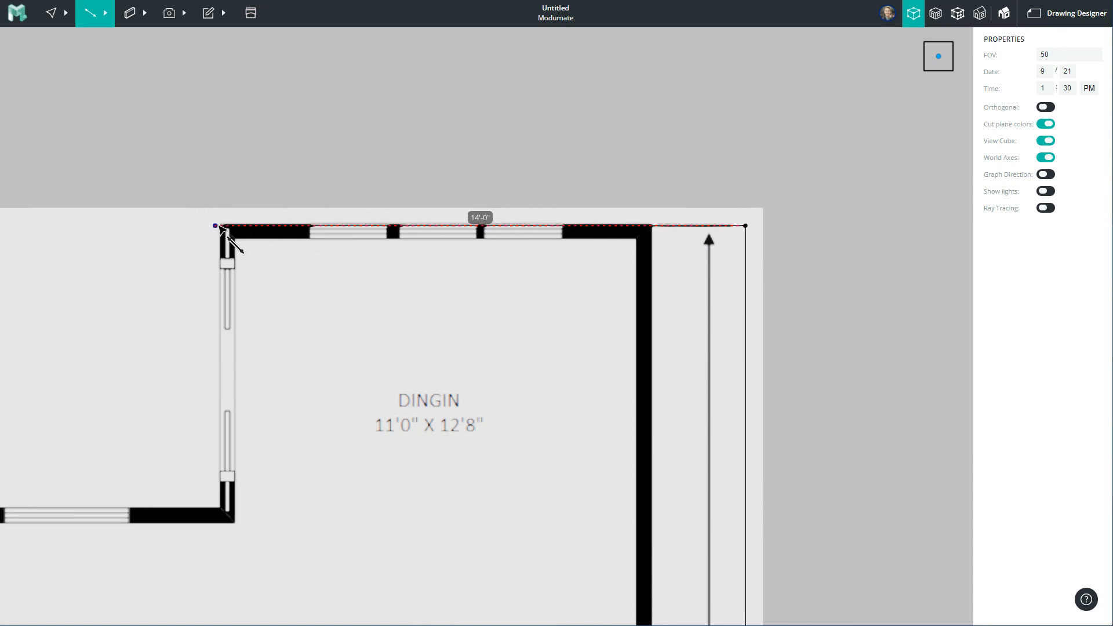
scroll(701, 182, down, 4)
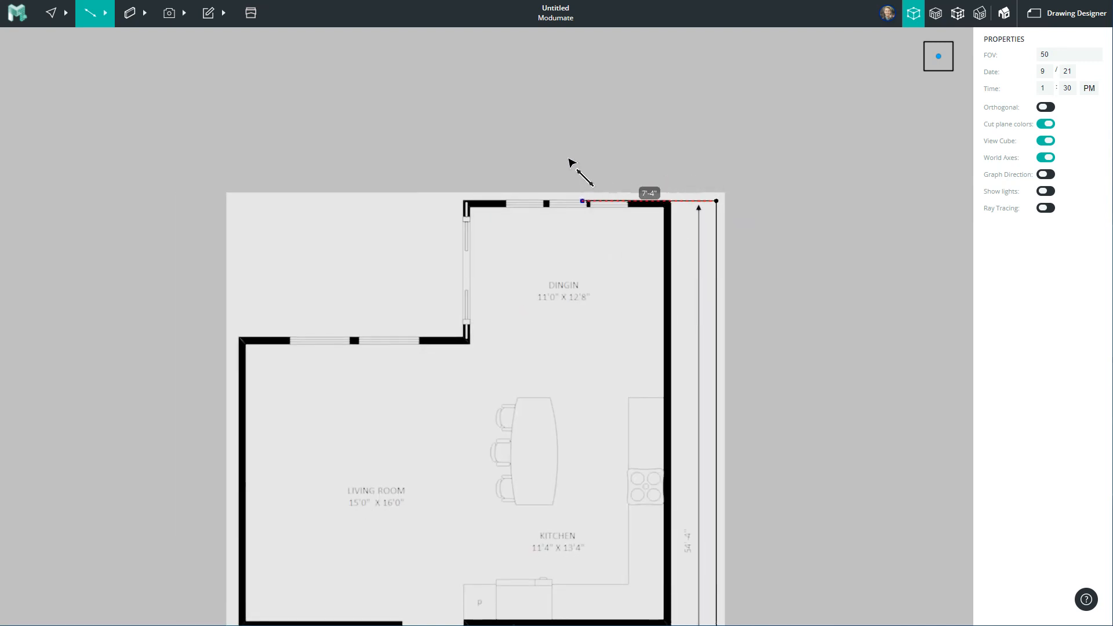
scroll(577, 168, down, 3)
key(Escape)
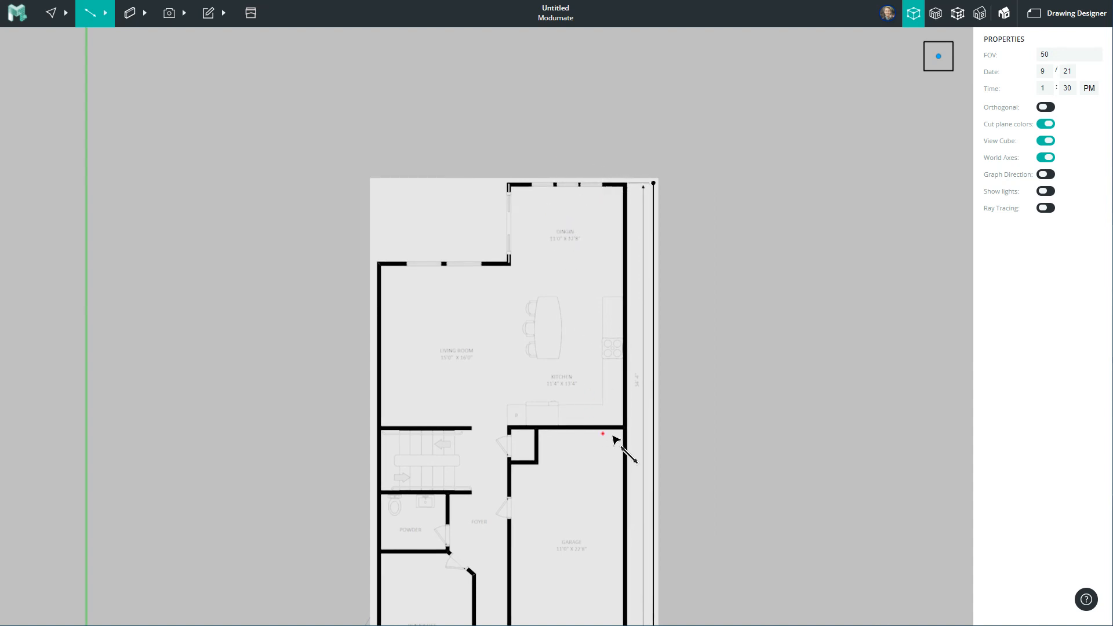
Examine the living room's upper wall closely, including its corners and window openings
scroll(616, 440, up, 4)
scroll(624, 397, down, 3)
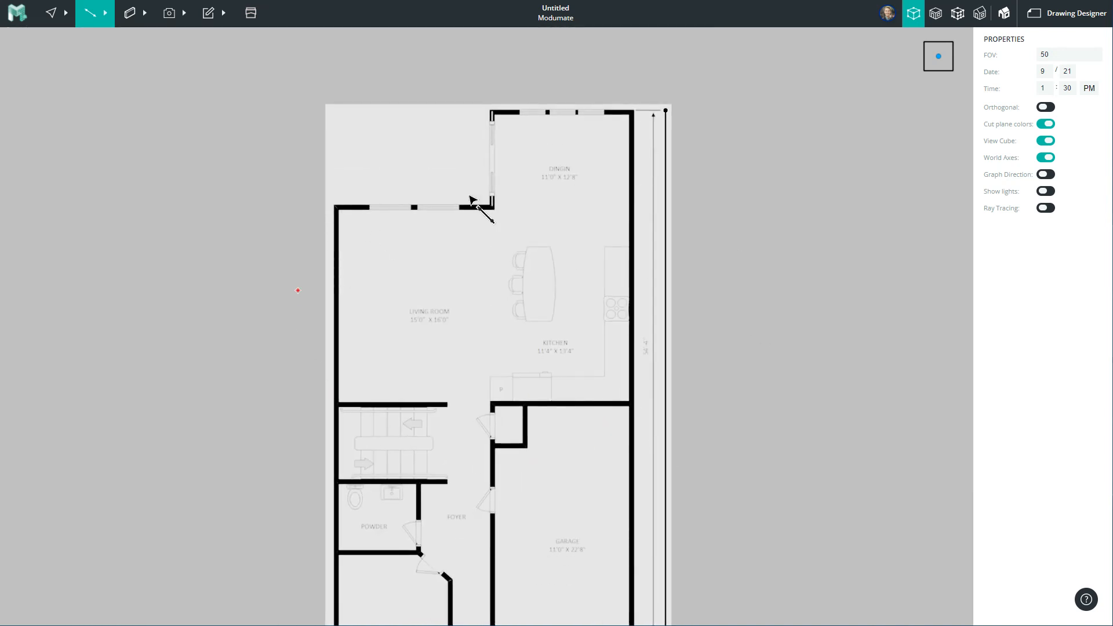
scroll(368, 166, up, 5)
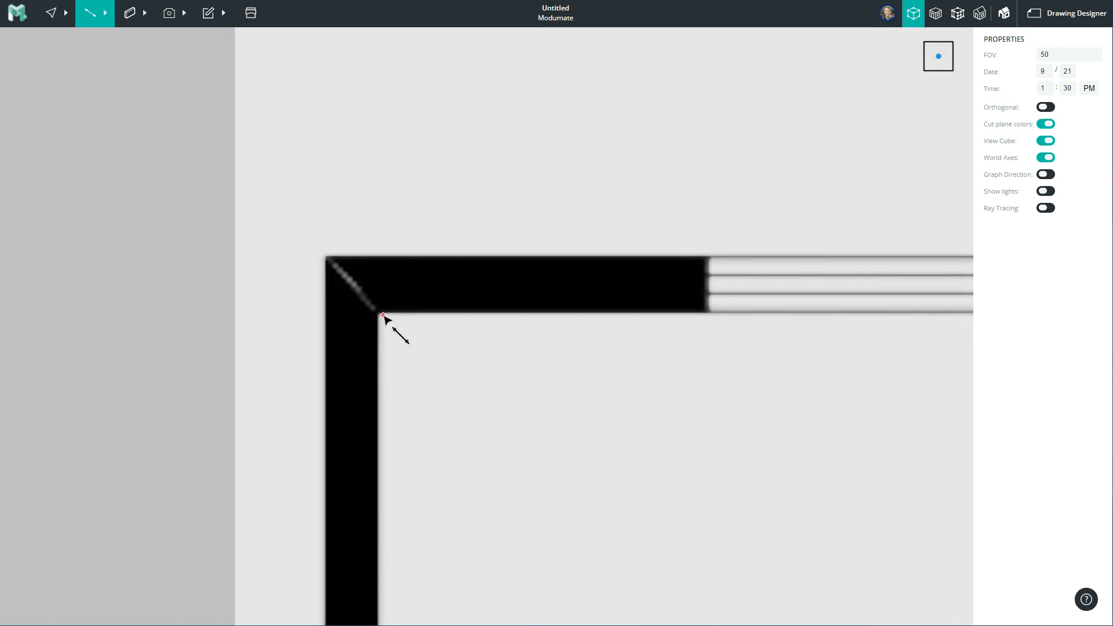
scroll(356, 293, down, 2)
scroll(722, 293, up, 3)
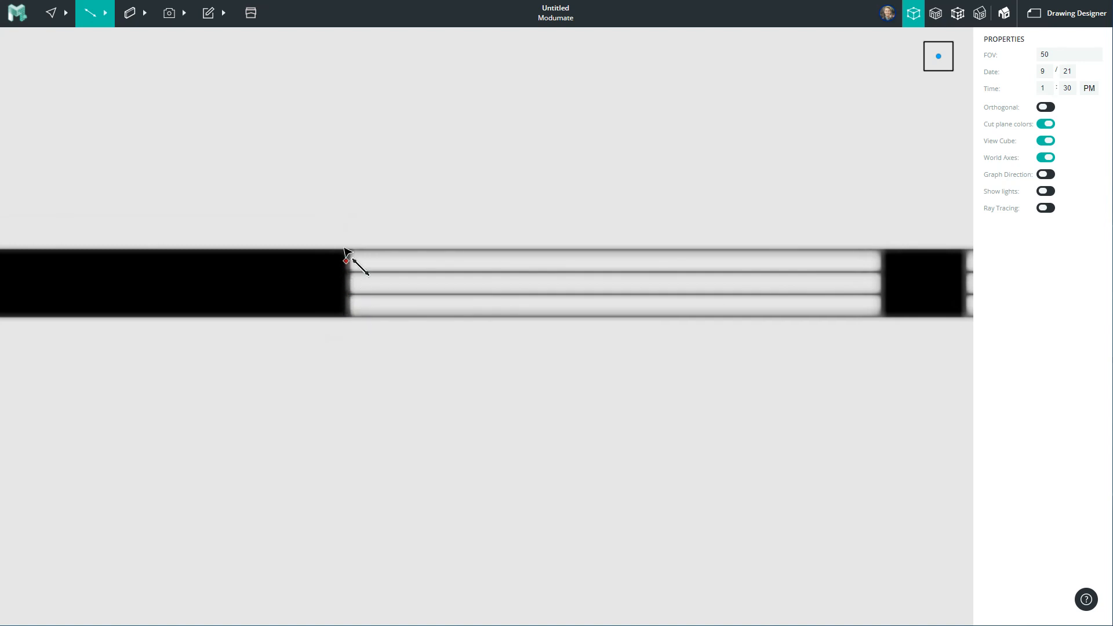
scroll(352, 334, down, 3)
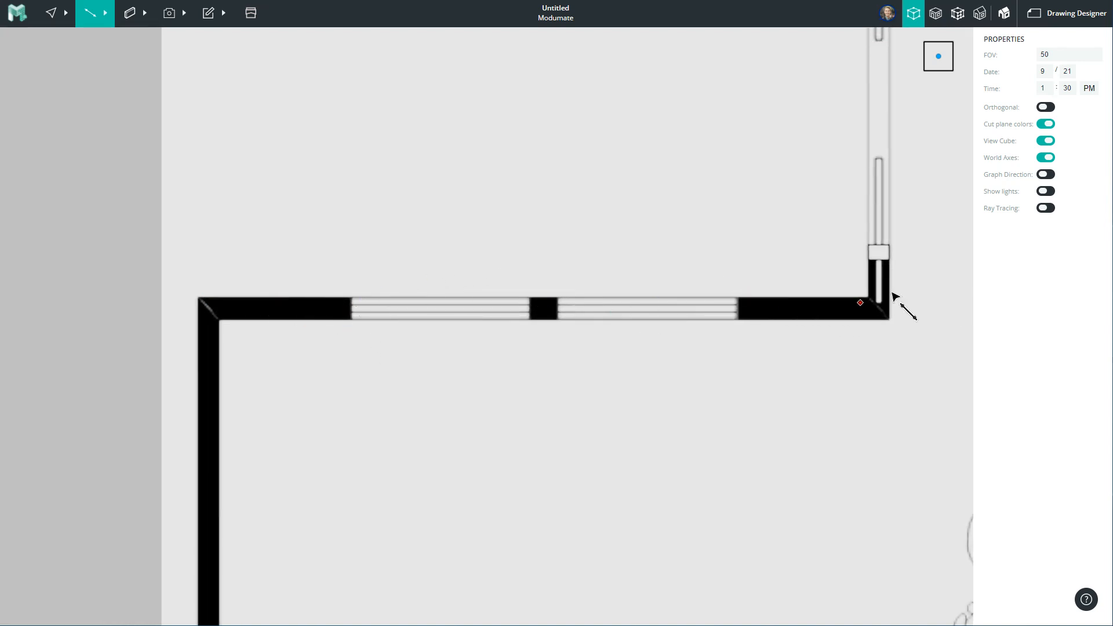
scroll(355, 308, up, 4)
scroll(316, 330, down, 2)
scroll(272, 326, down, 1)
scroll(238, 323, down, 2)
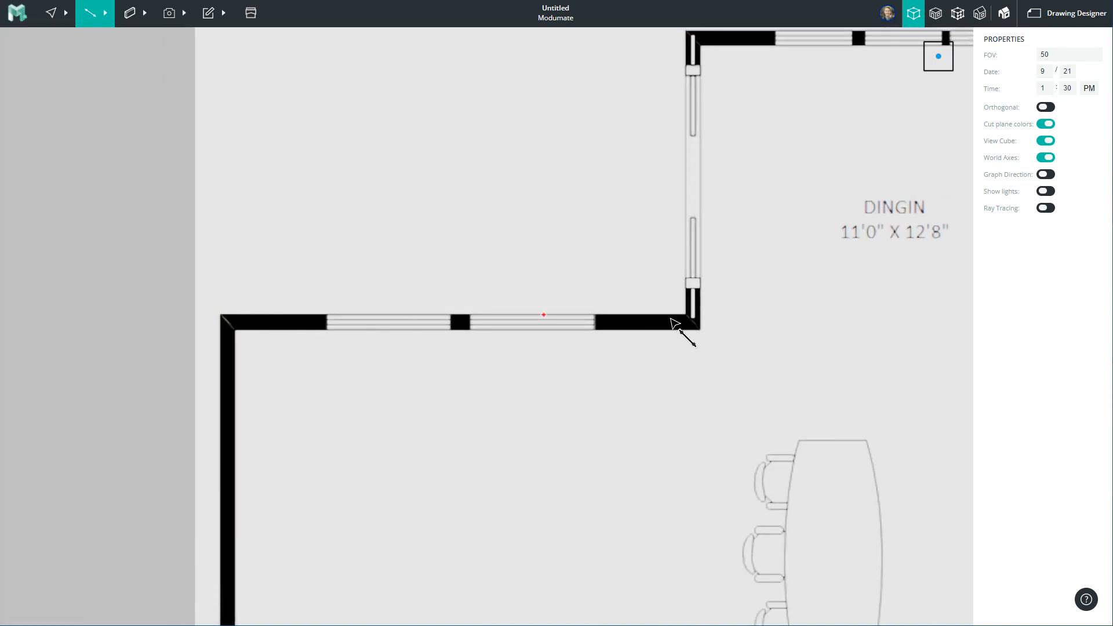
scroll(344, 346, up, 3)
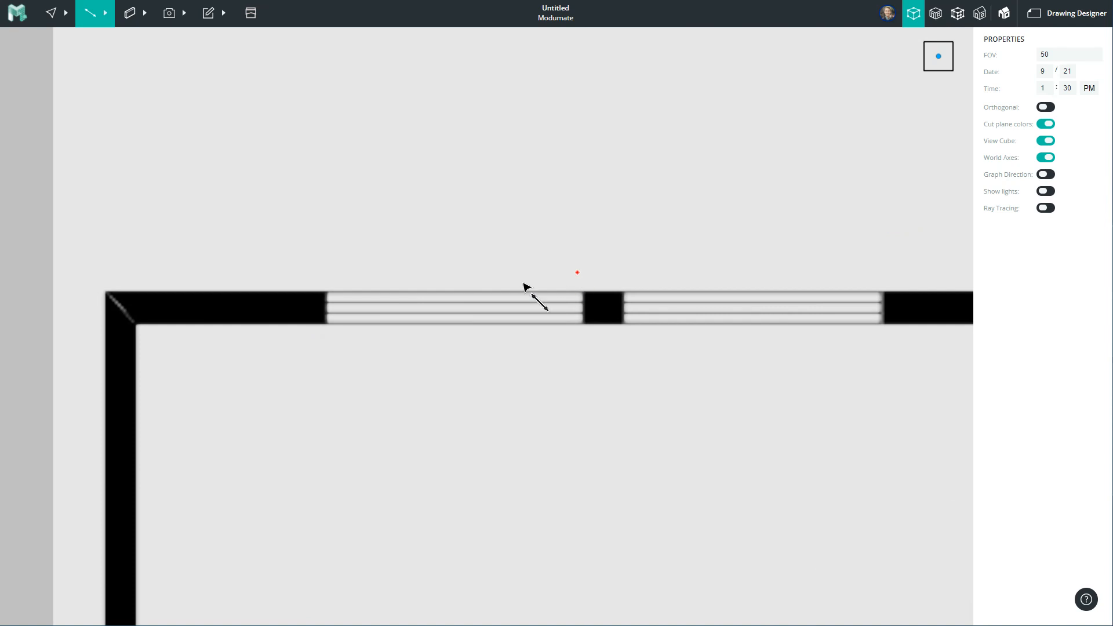
scroll(348, 334, down, 2)
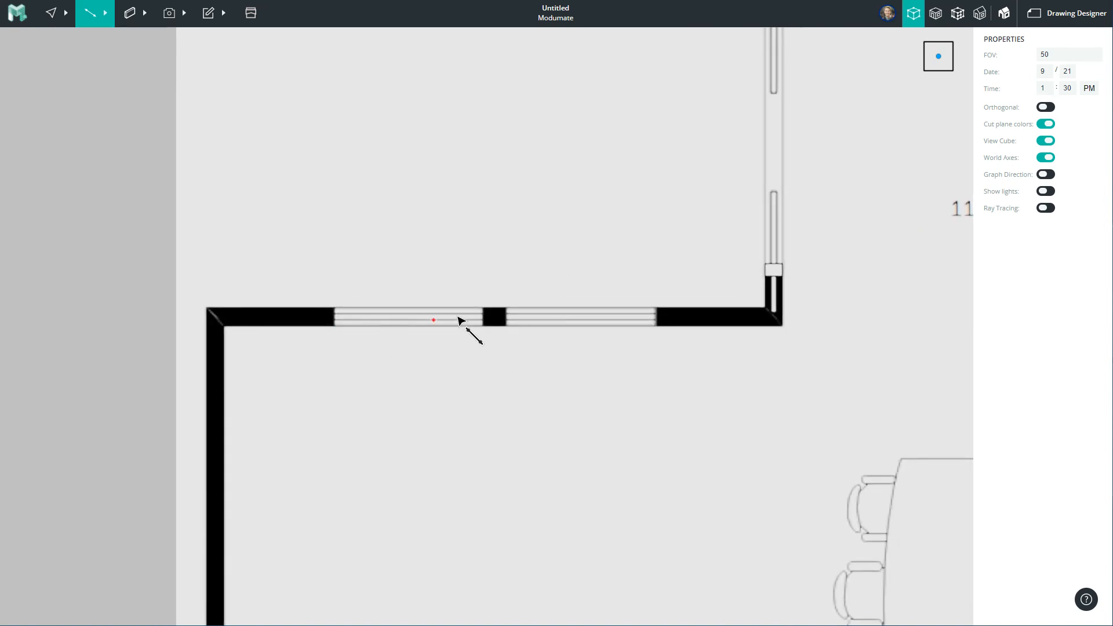
scroll(458, 320, up, 2)
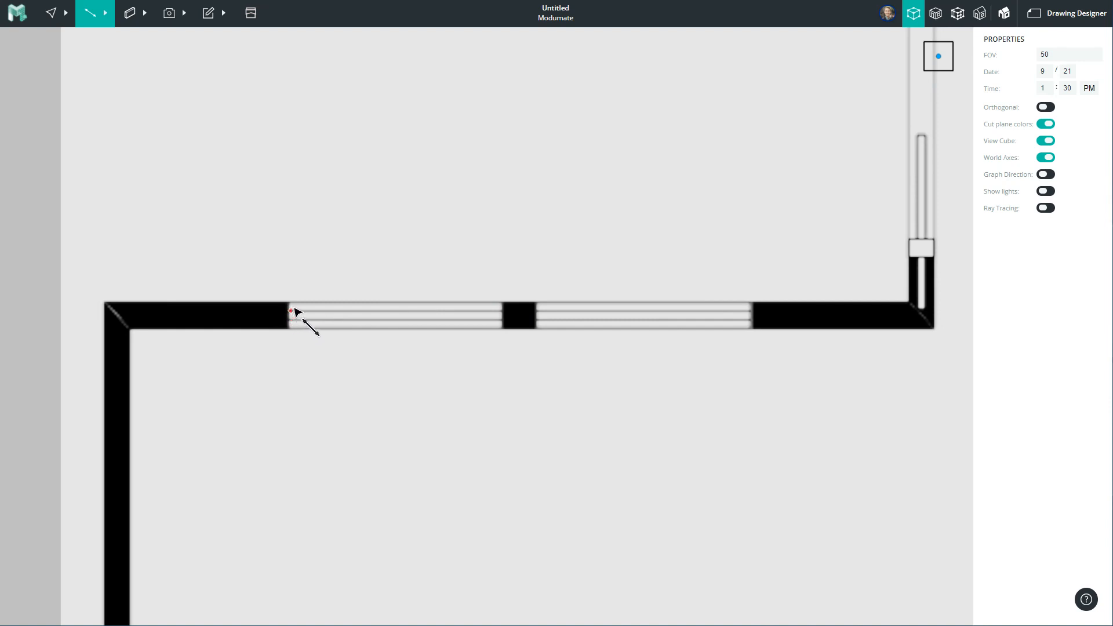
scroll(284, 323, down, 2)
Review the whole ground floor plan and leave the Line tool
scroll(478, 197, down, 7)
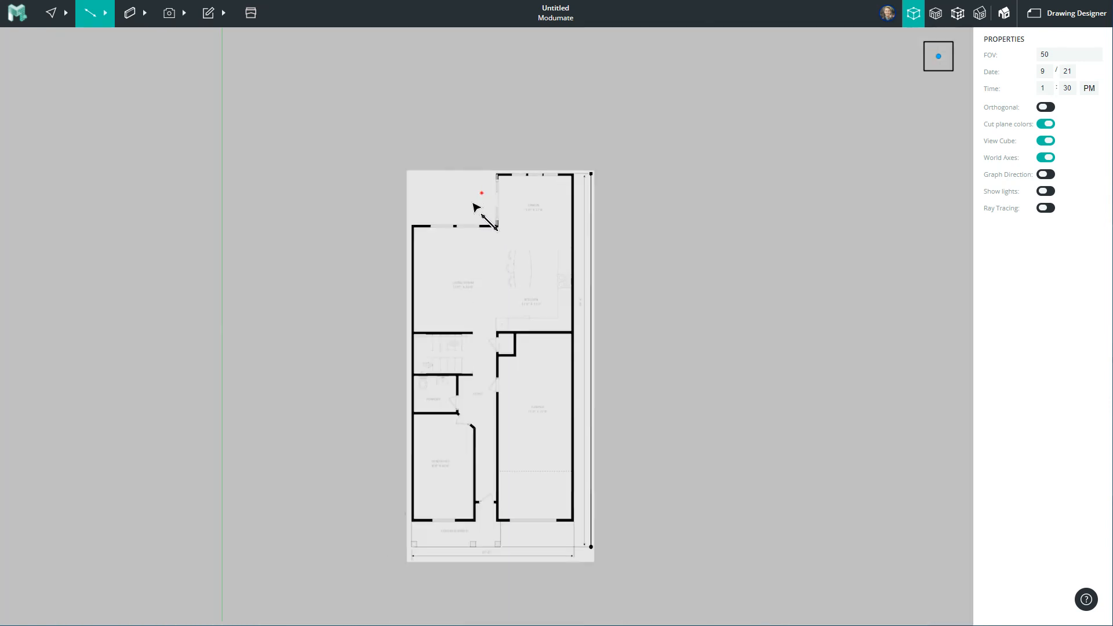
scroll(462, 328, up, 5)
scroll(562, 271, down, 5)
middle_drag(465, 312, 312, 327)
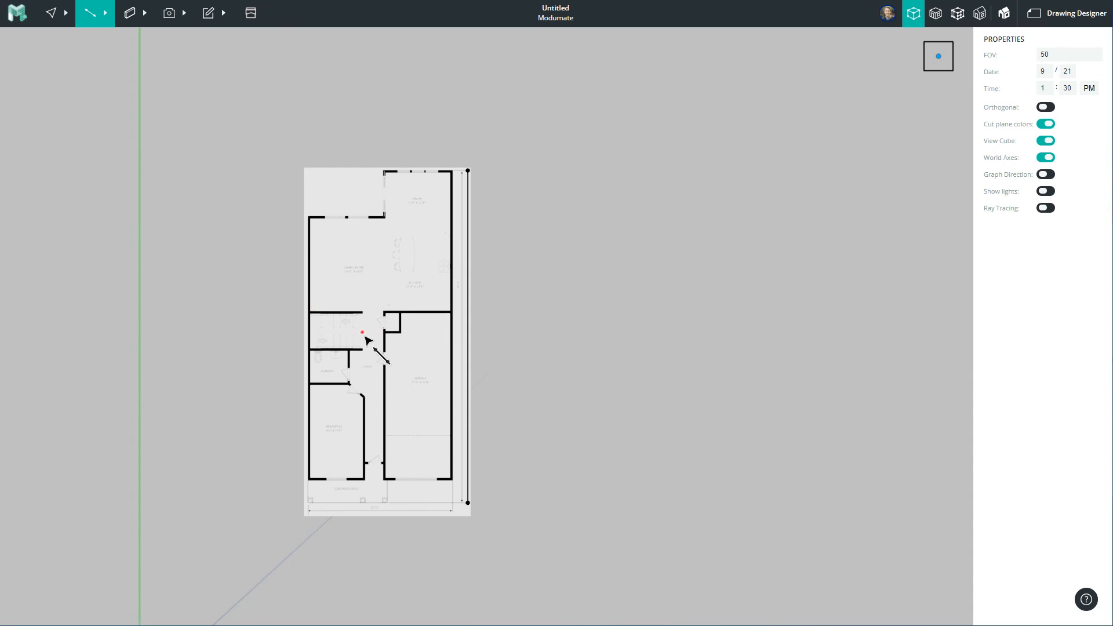
key(Escape)
scroll(253, 286, down, 3)
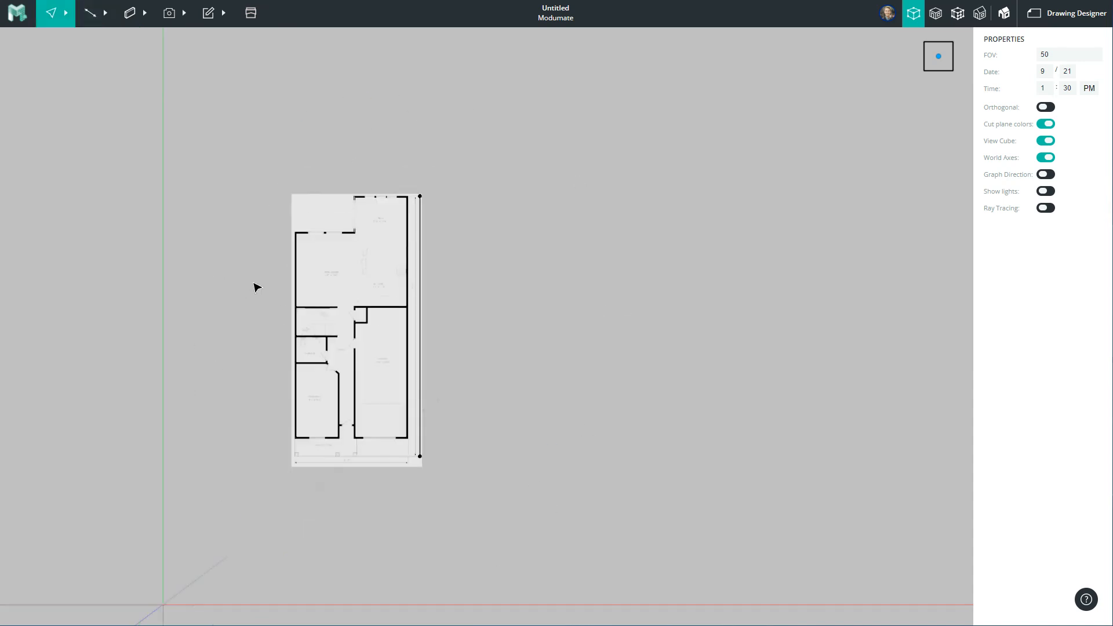
scroll(330, 376, up, 2)
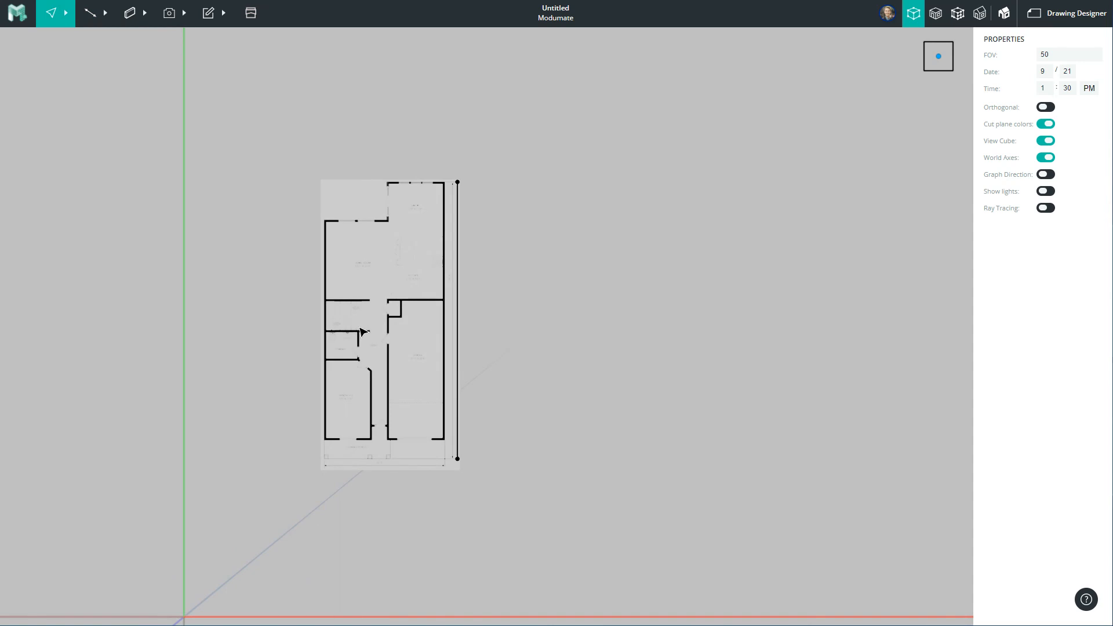
scroll(363, 330, up, 2)
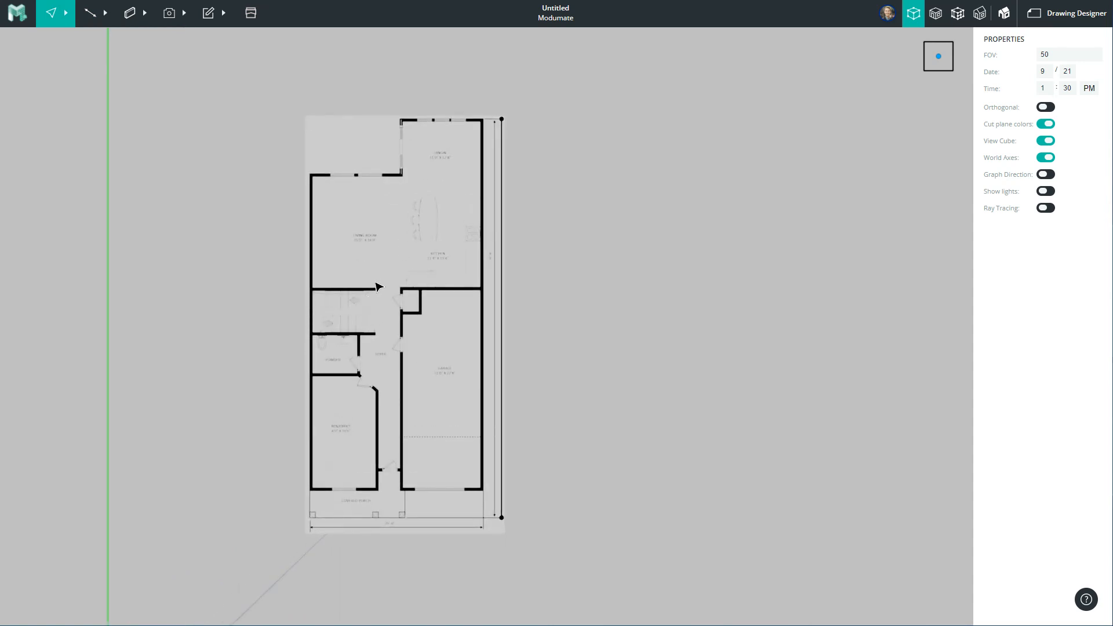
middle_drag(408, 309, 503, 300)
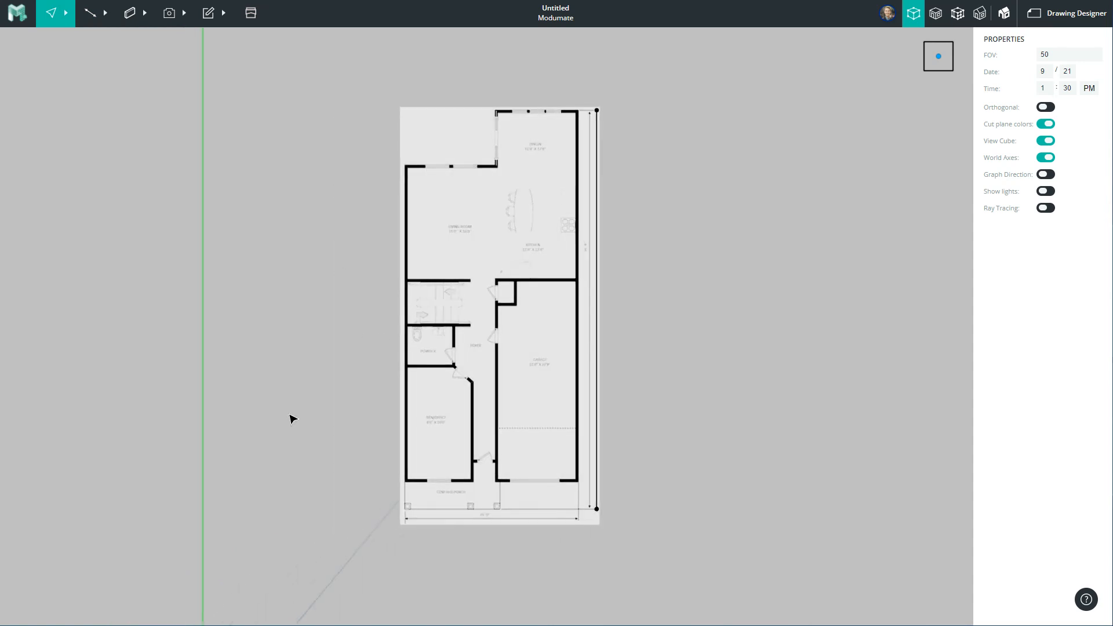
middle_drag(534, 323, 468, 321)
scroll(300, 329, down, 1)
mouse_move(503, 358)
middle_down()
mouse_move(483, 356)
mouse_move(507, 363)
middle_up()
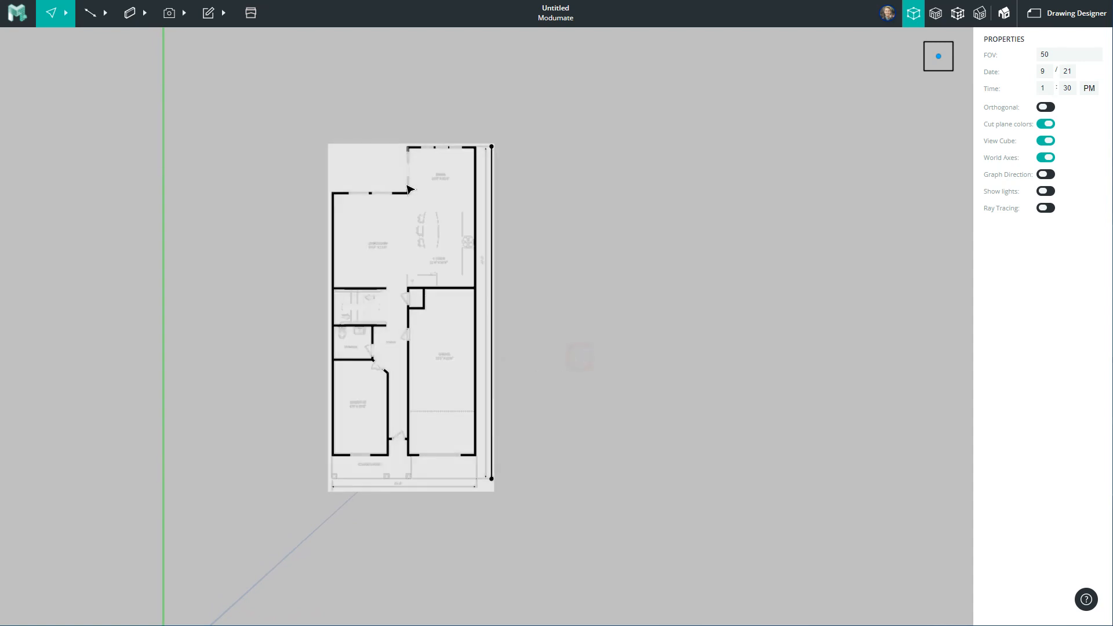
Import floor 2.jpg as a background image beside the first plan, and select it for scaling
click(15, 11)
mouse_move(32, 80)
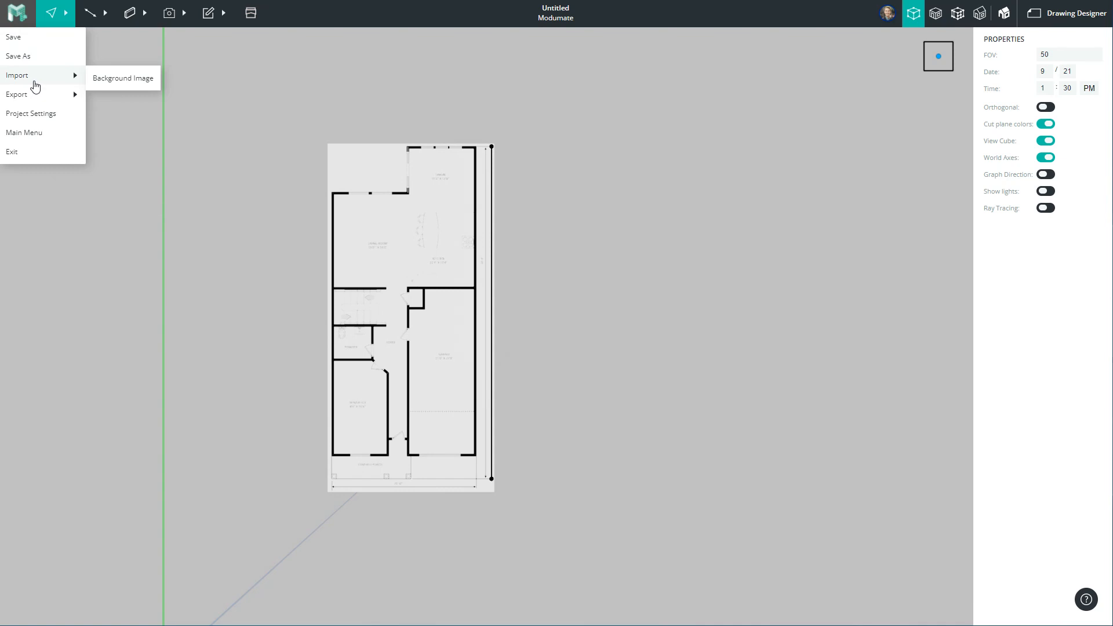
click(105, 77)
click(201, 47)
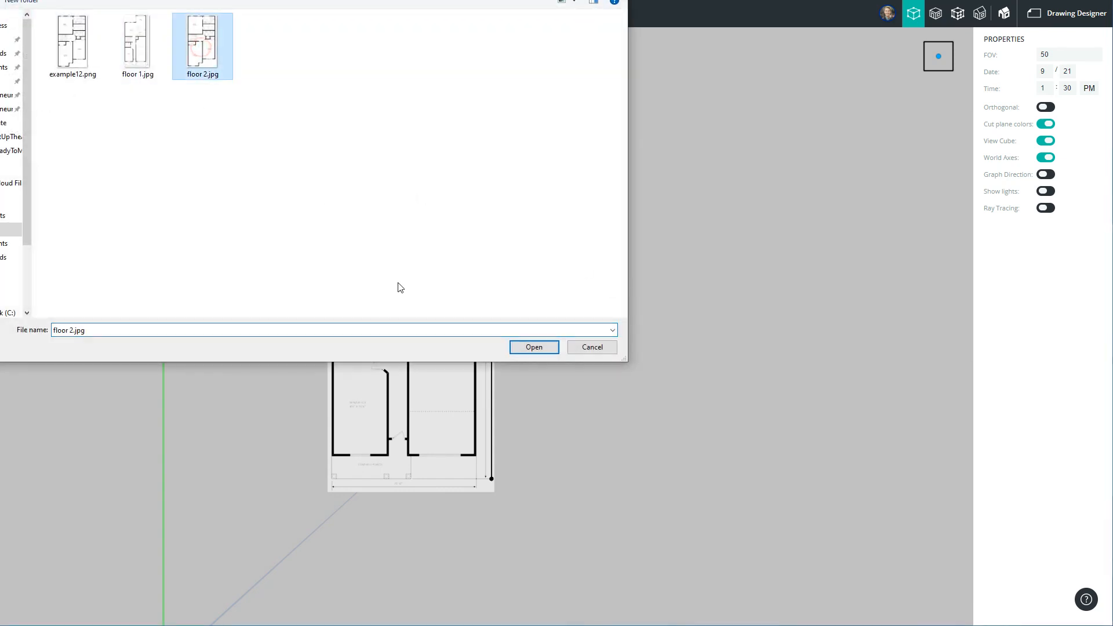
click(532, 348)
right_drag(632, 343, 556, 312)
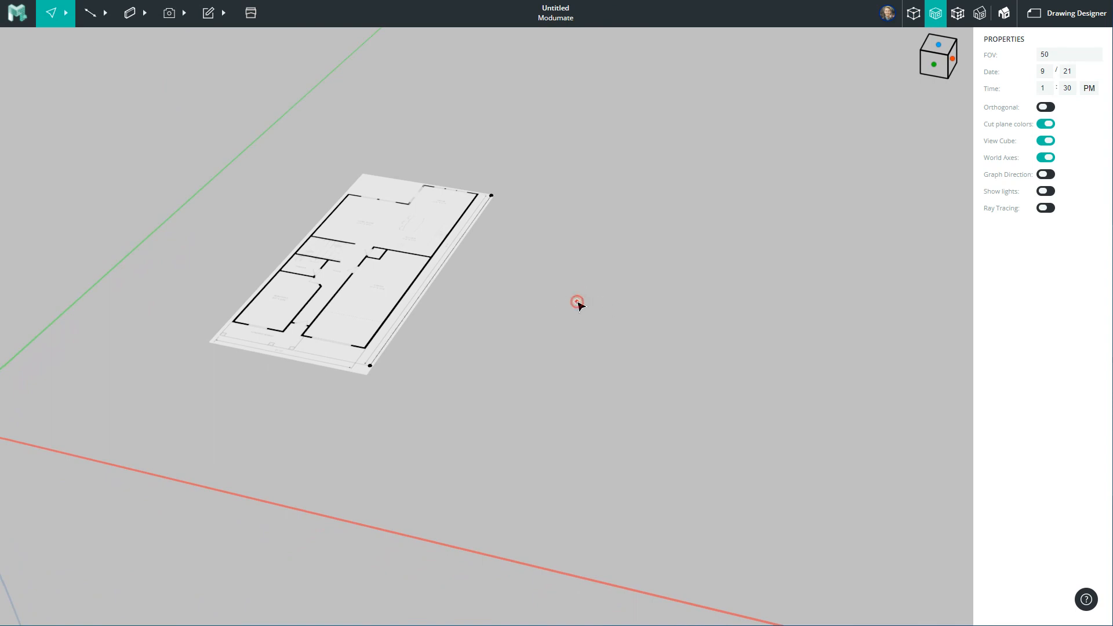
click(586, 229)
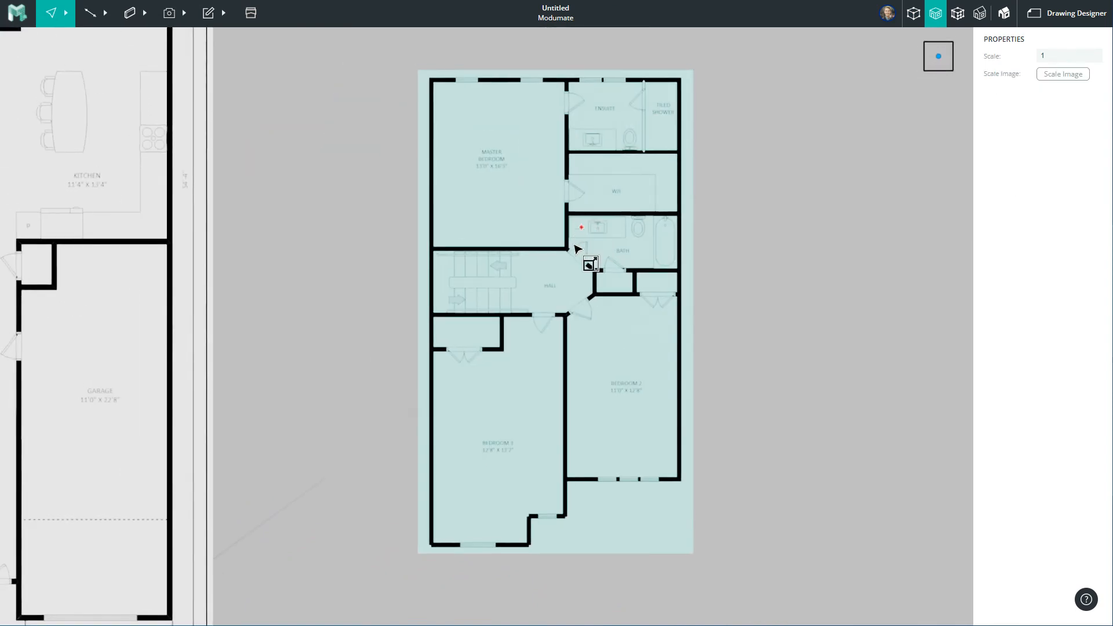
Examine the room dimensions on the second floor plan for a suitable scale reference, comparing Bedroom 3 and Bedroom 2
scroll(656, 331, down, 3)
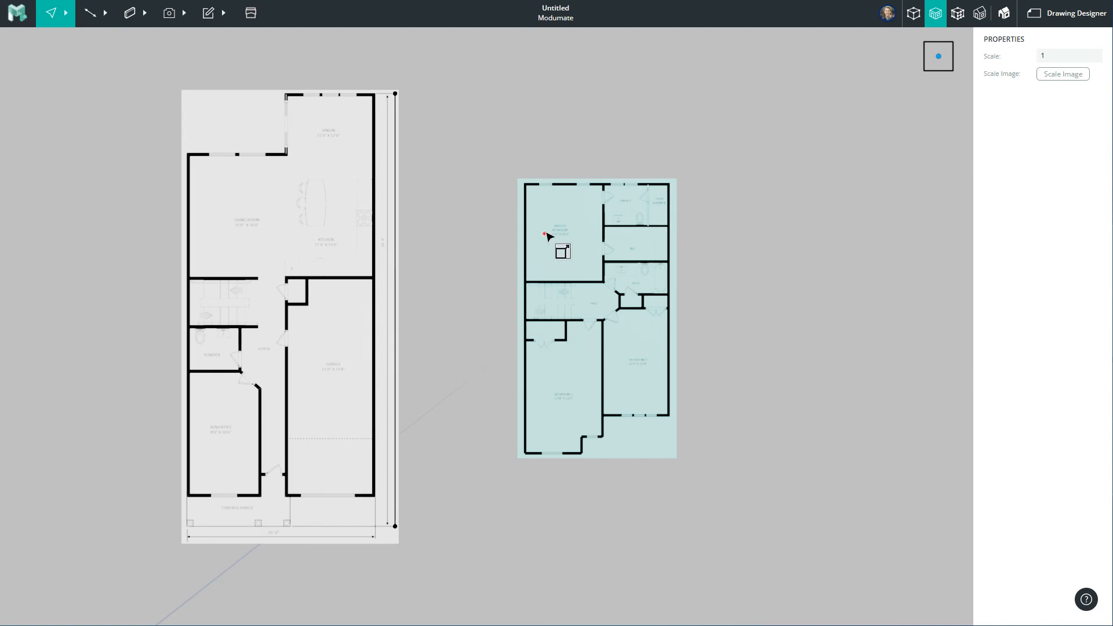
scroll(619, 358, up, 5)
scroll(551, 458, down, 3)
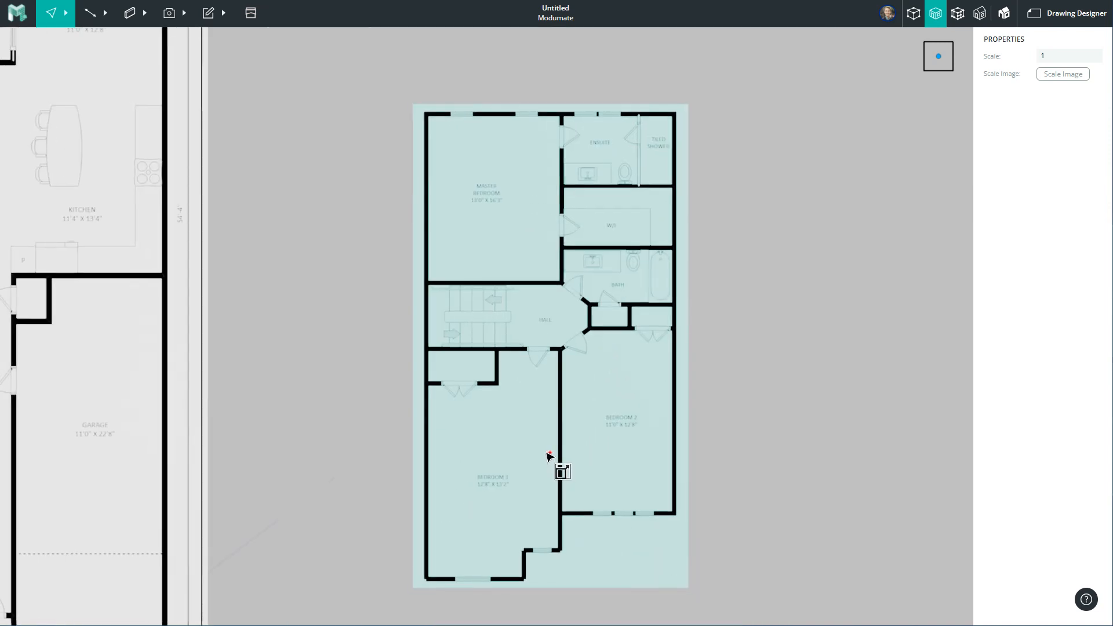
scroll(467, 527, up, 6)
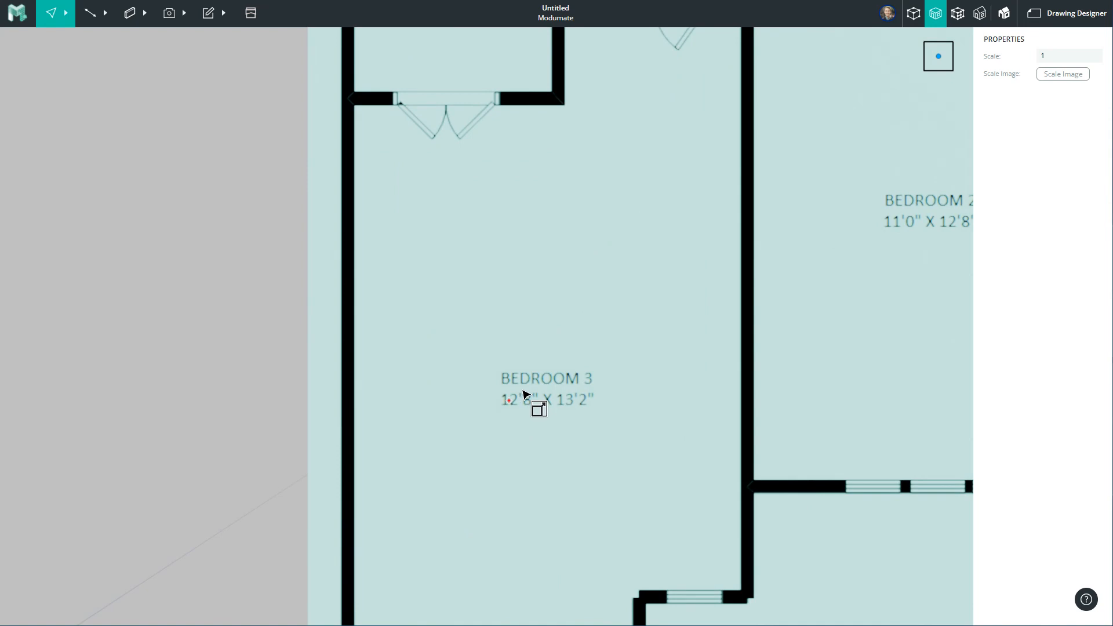
scroll(465, 346, down, 2)
scroll(495, 398, down, 2)
scroll(717, 311, up, 4)
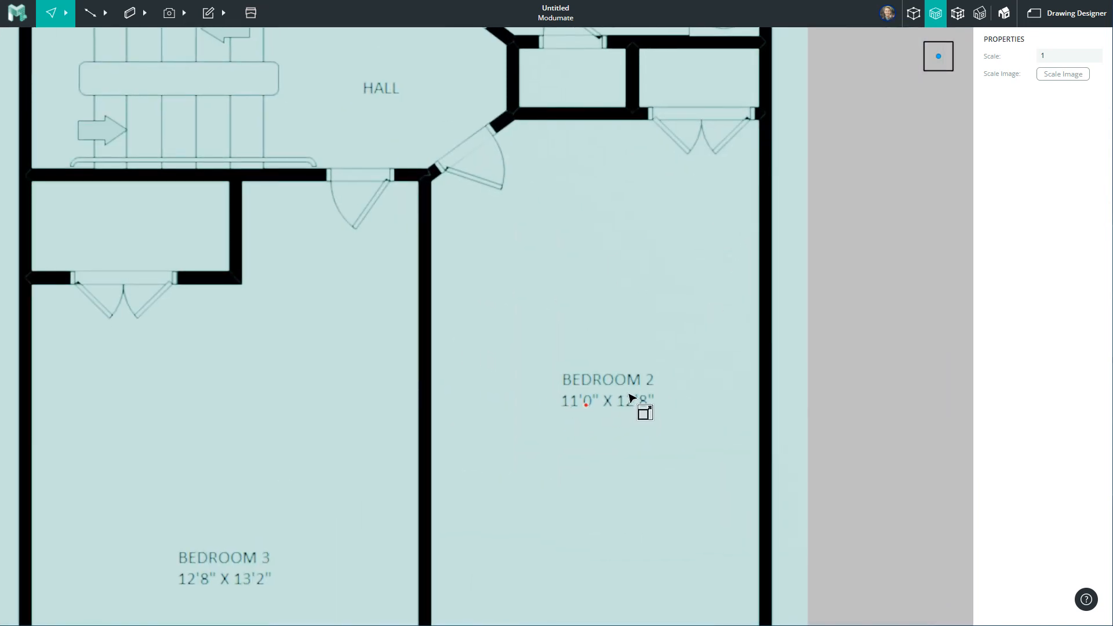
scroll(551, 270, down, 3)
scroll(597, 280, up, 4)
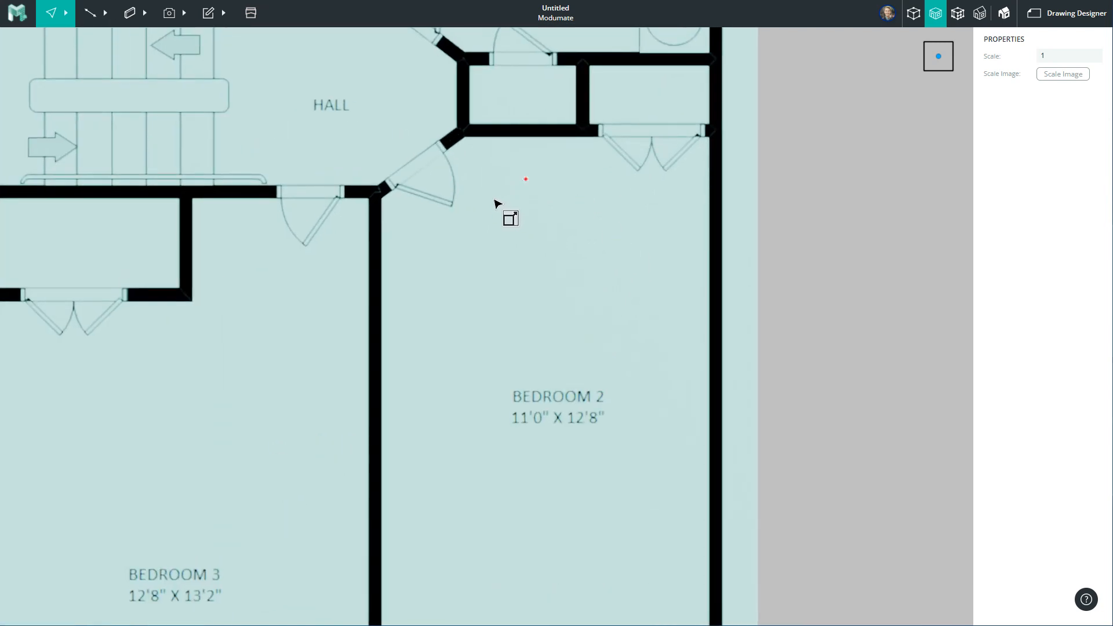
scroll(505, 192, down, 2)
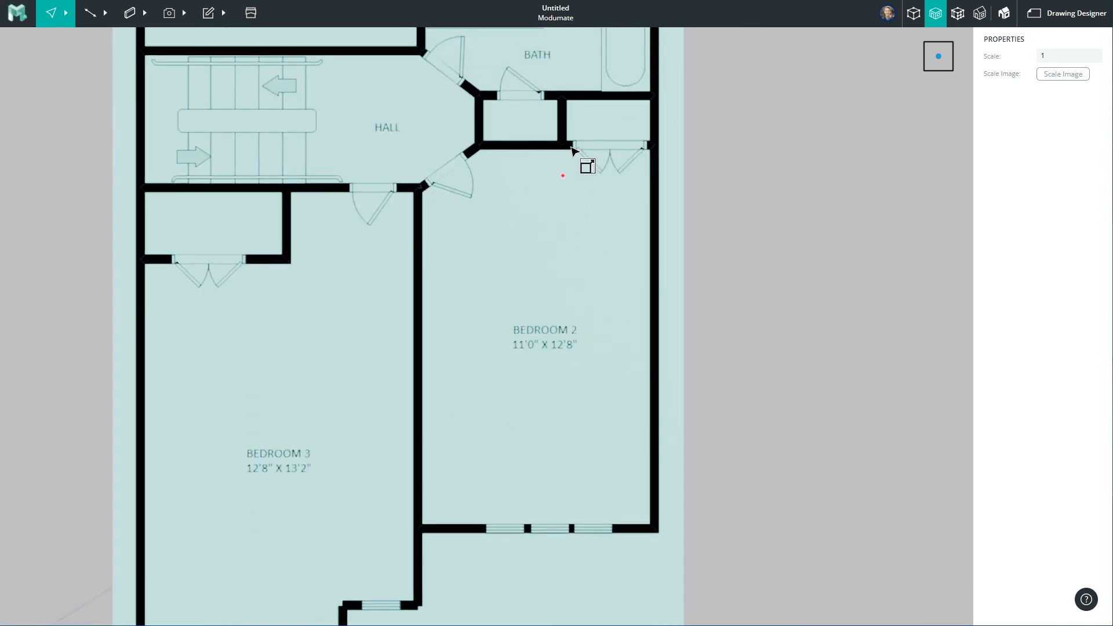
Rescale the second plan image using a vertical reference across Bedroom 2, from its upper wall's inner face to its lower wall
scroll(519, 169, up, 4)
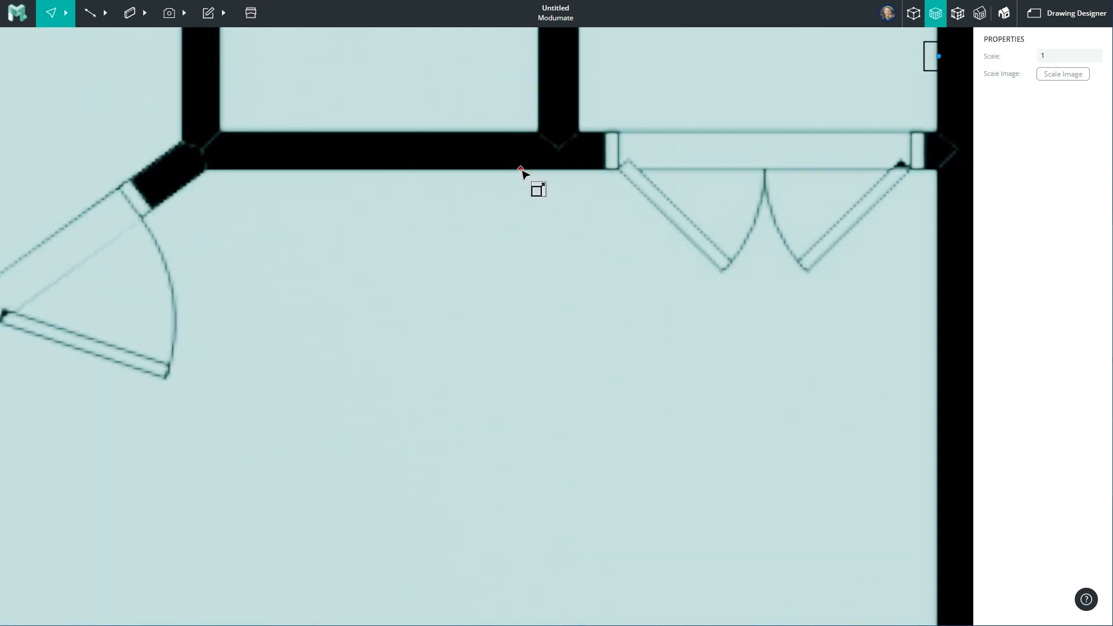
scroll(521, 170, down, 5)
scroll(516, 311, up, 6)
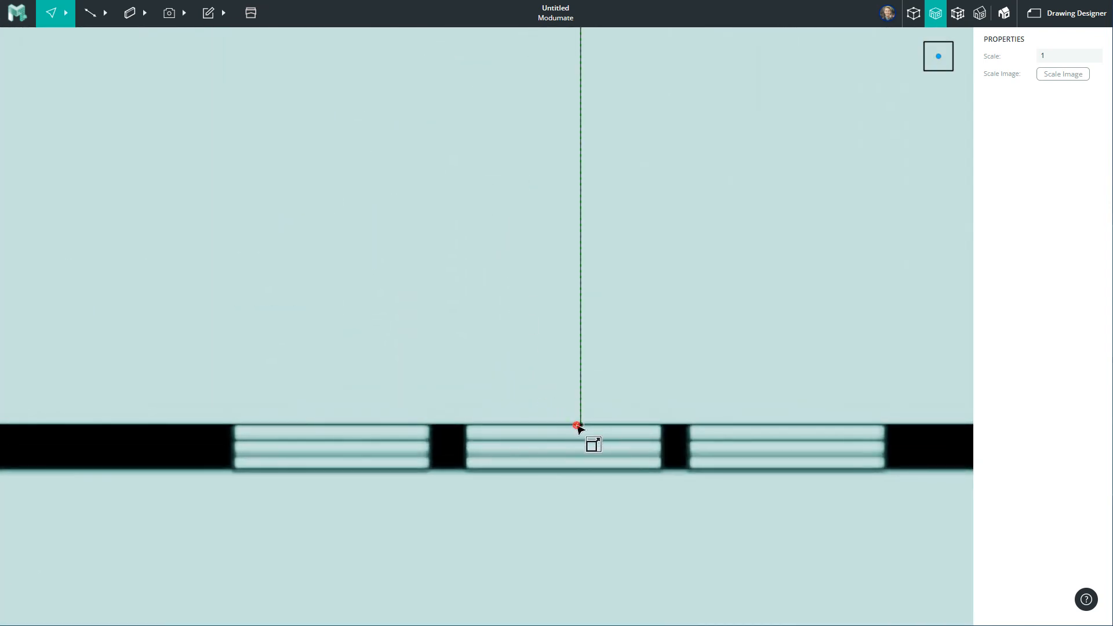
scroll(578, 428, down, 5)
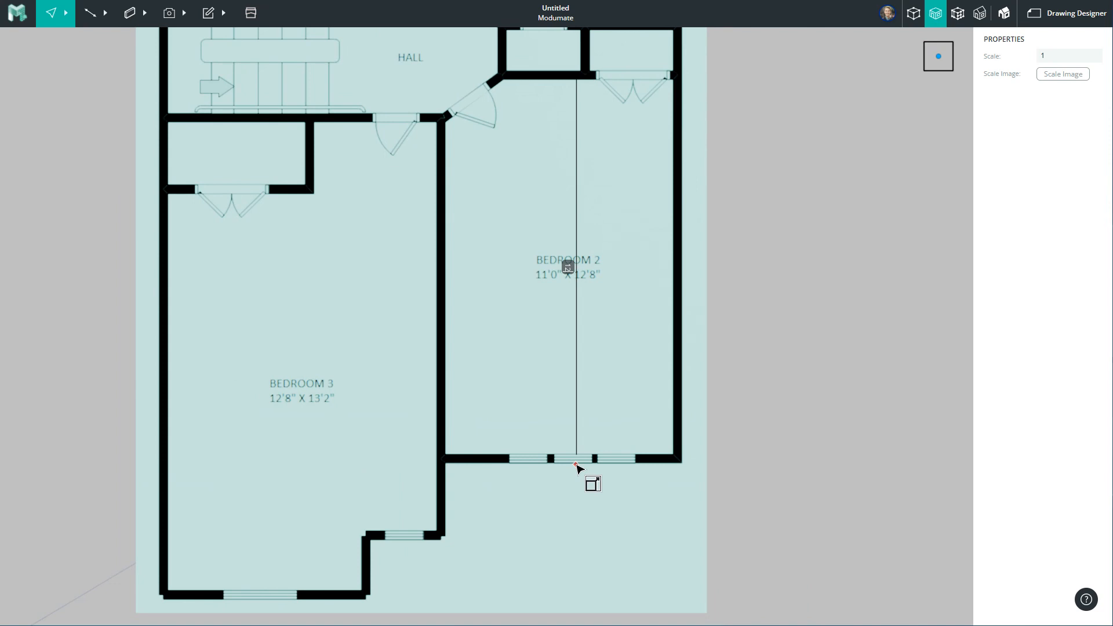
click(576, 465)
scroll(579, 465, down, 6)
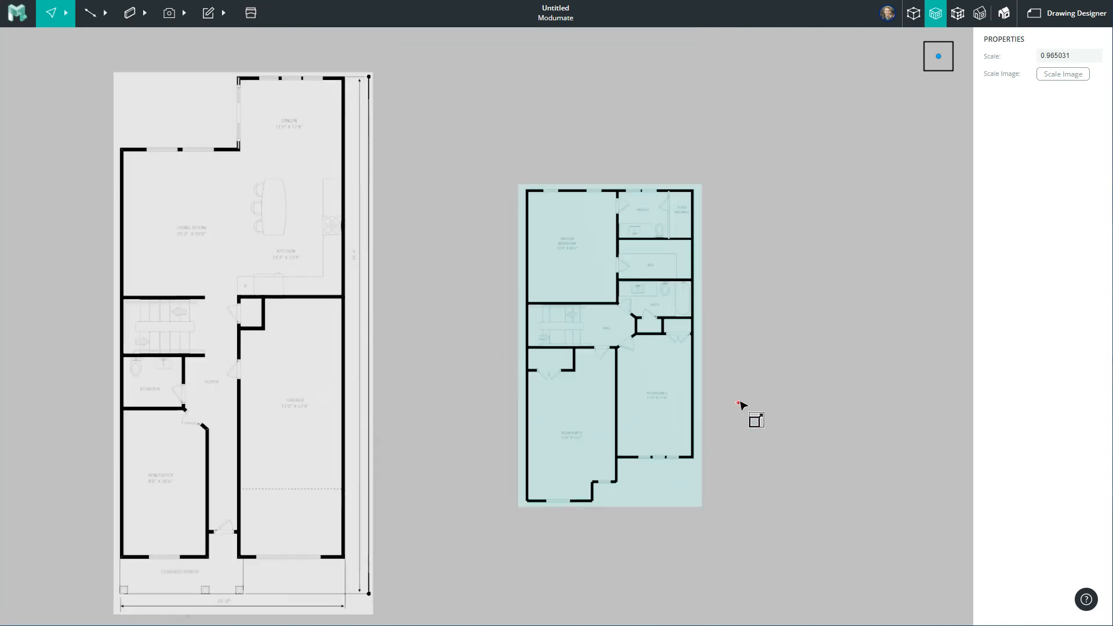
Draw a line about 43'-2 1/2" long up the ground floor plan's left outer wall, from its front corner to its rear corner
scroll(583, 410, up, 2)
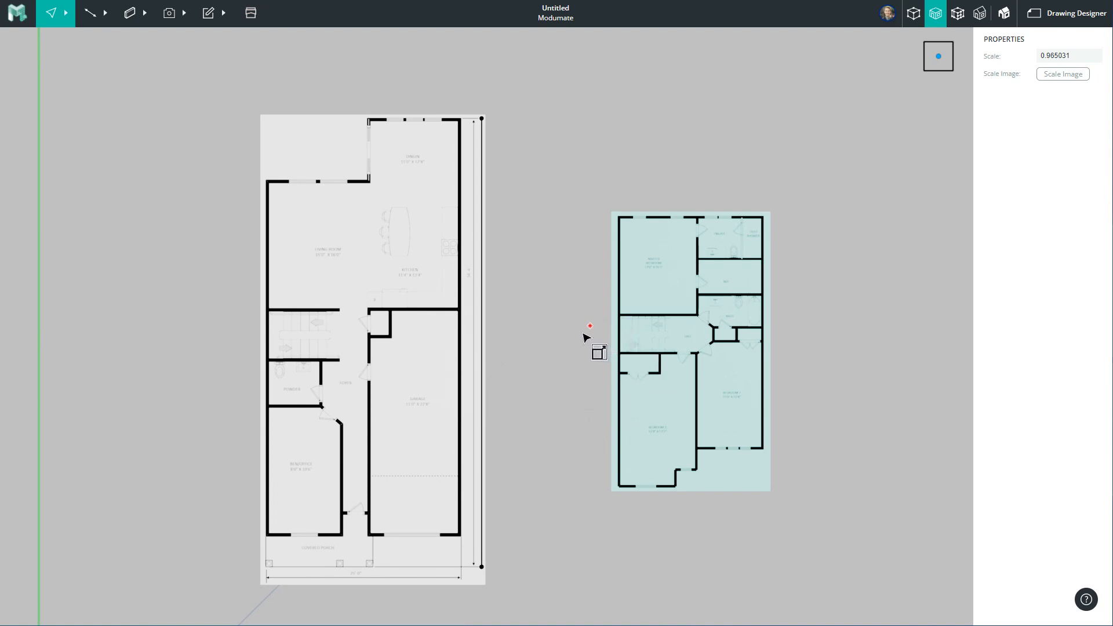
key(Escape)
key(Escape)
click(646, 339)
key(l)
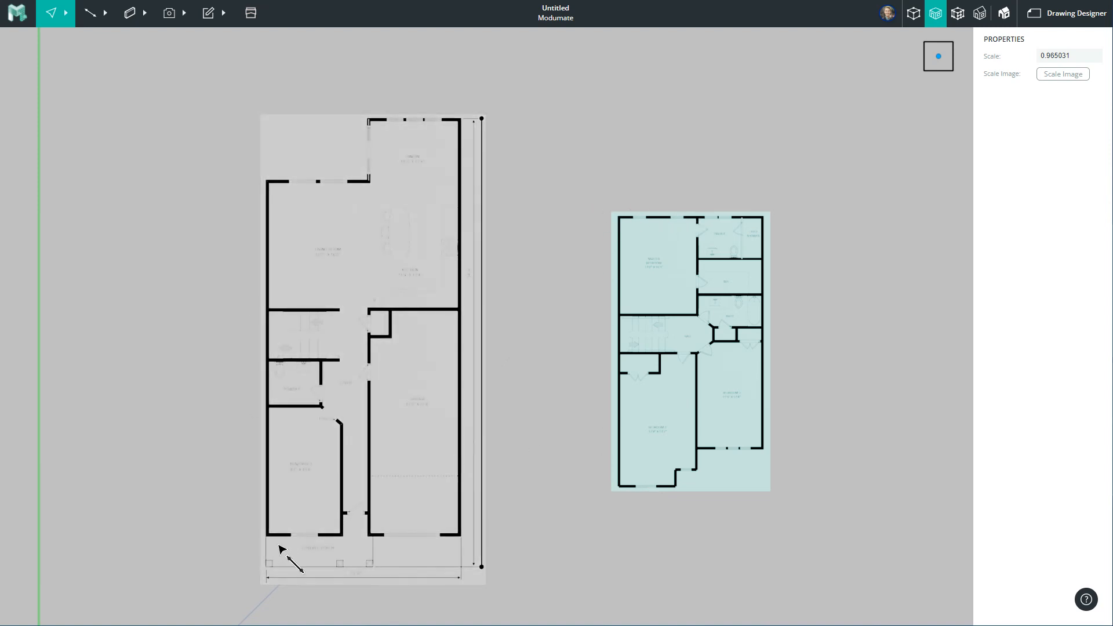
scroll(274, 542, up, 12)
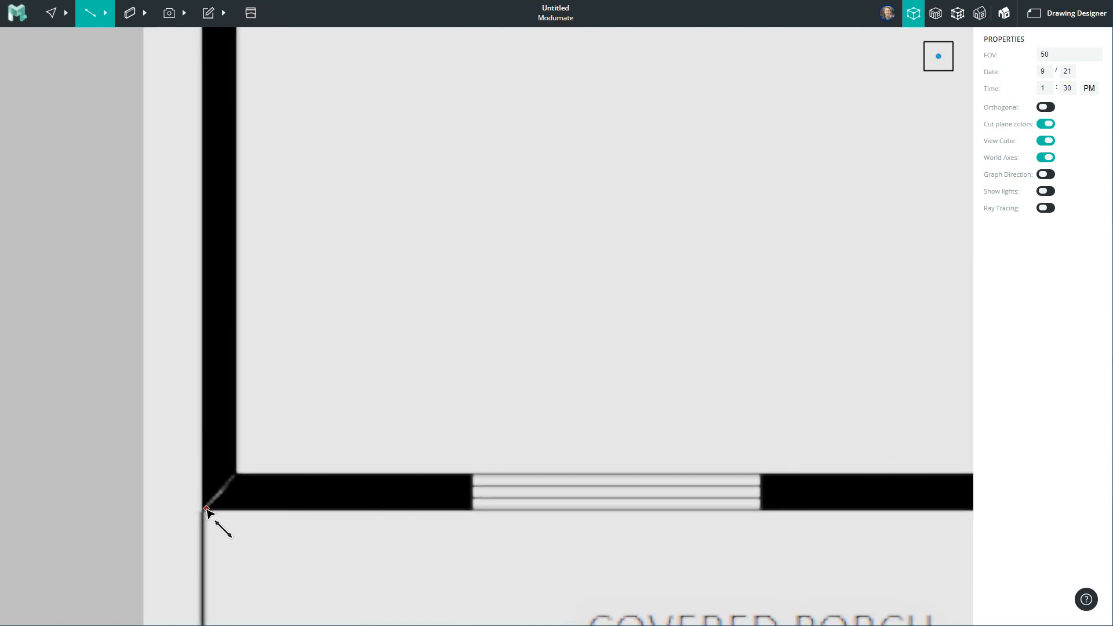
scroll(296, 539, down, 10)
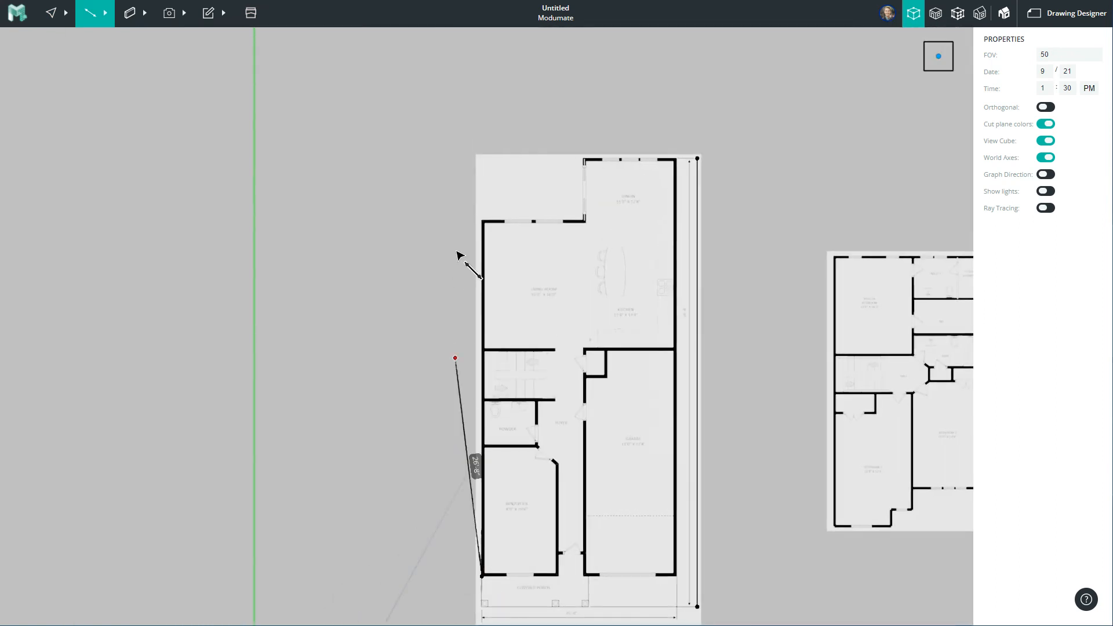
scroll(483, 217, up, 10)
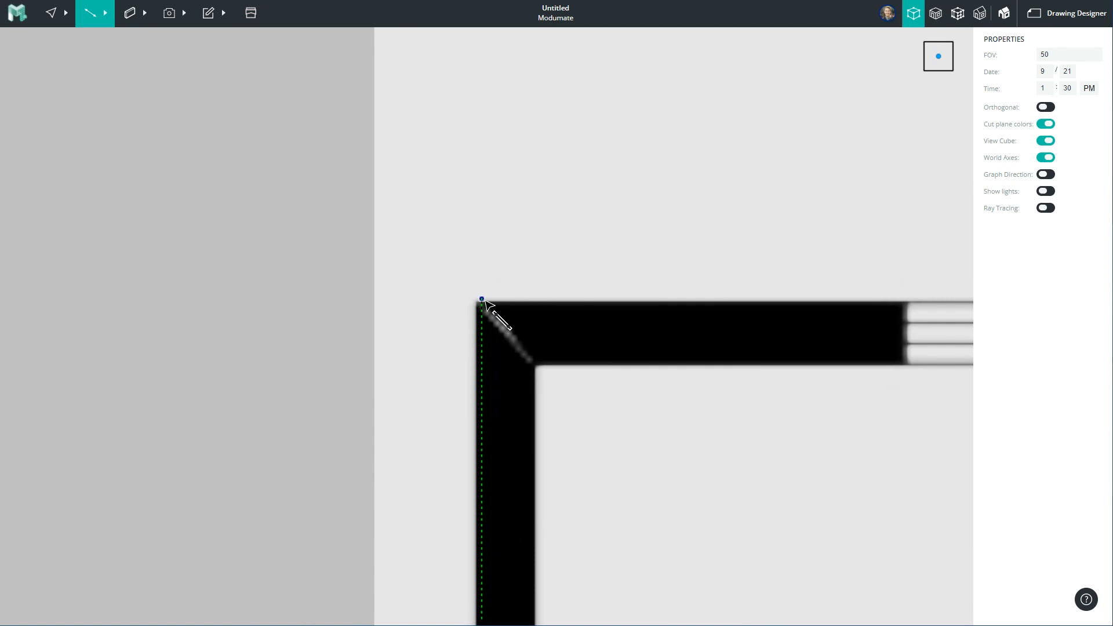
scroll(468, 241, down, 10)
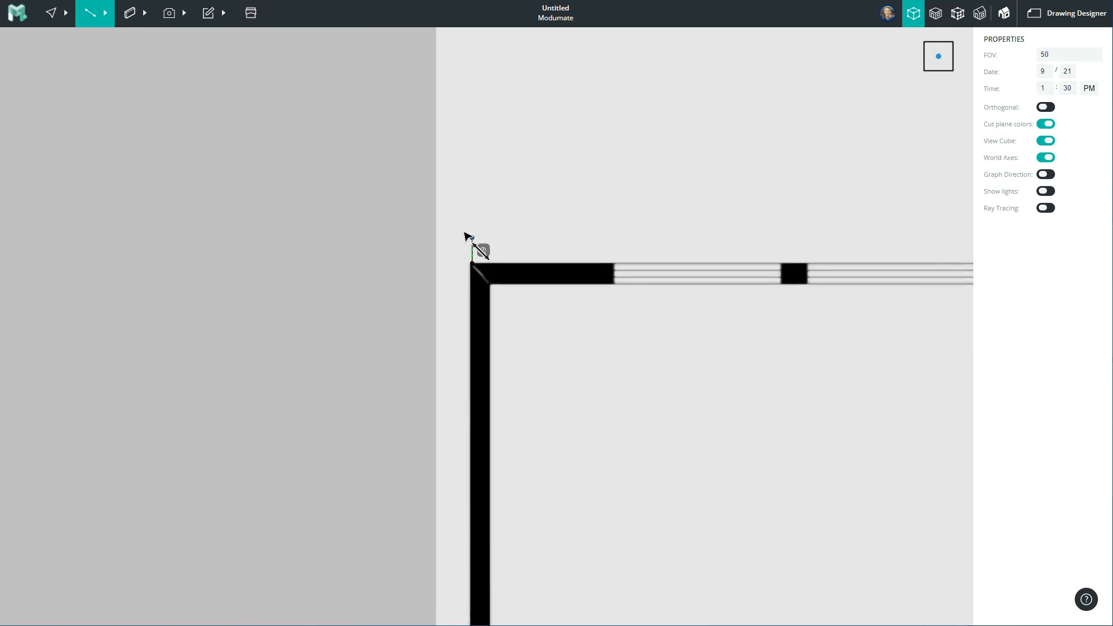
key(Escape)
key(Escape)
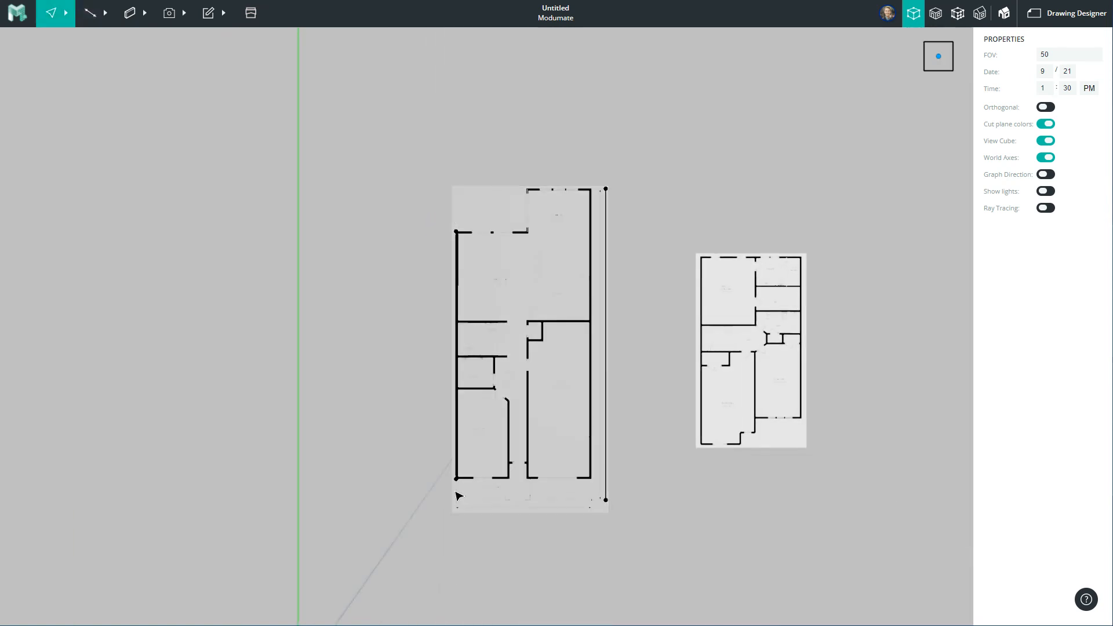
Measure the new line's length and examine how both its endpoints meet the outer corners of the ground floor wall
scroll(464, 416, up, 2)
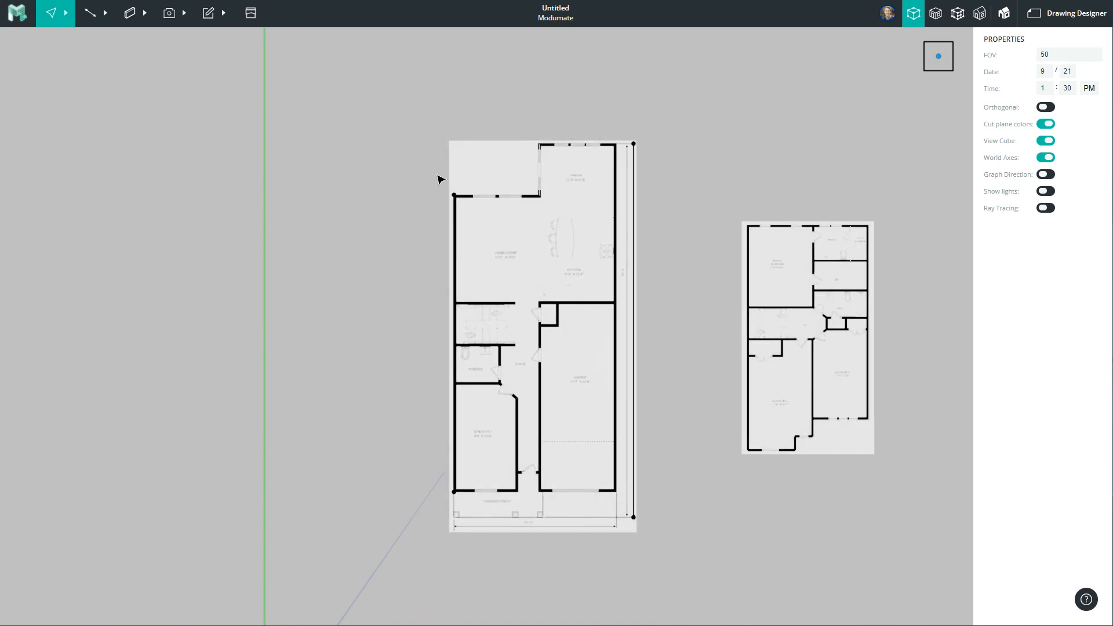
drag(464, 202, 468, 206)
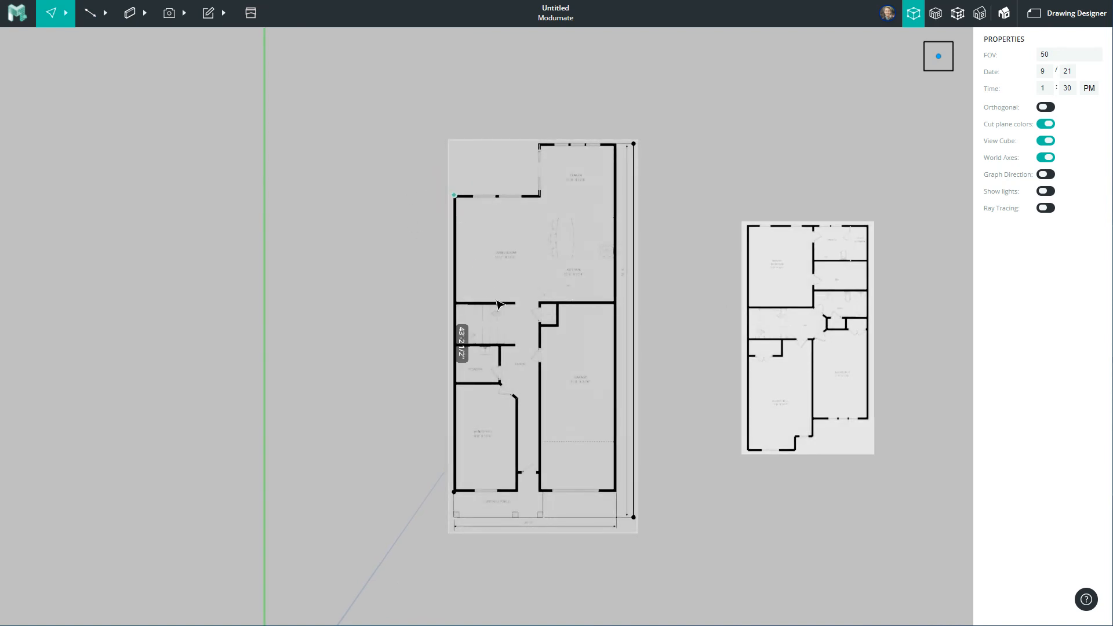
scroll(498, 304, up, 2)
scroll(464, 547, up, 10)
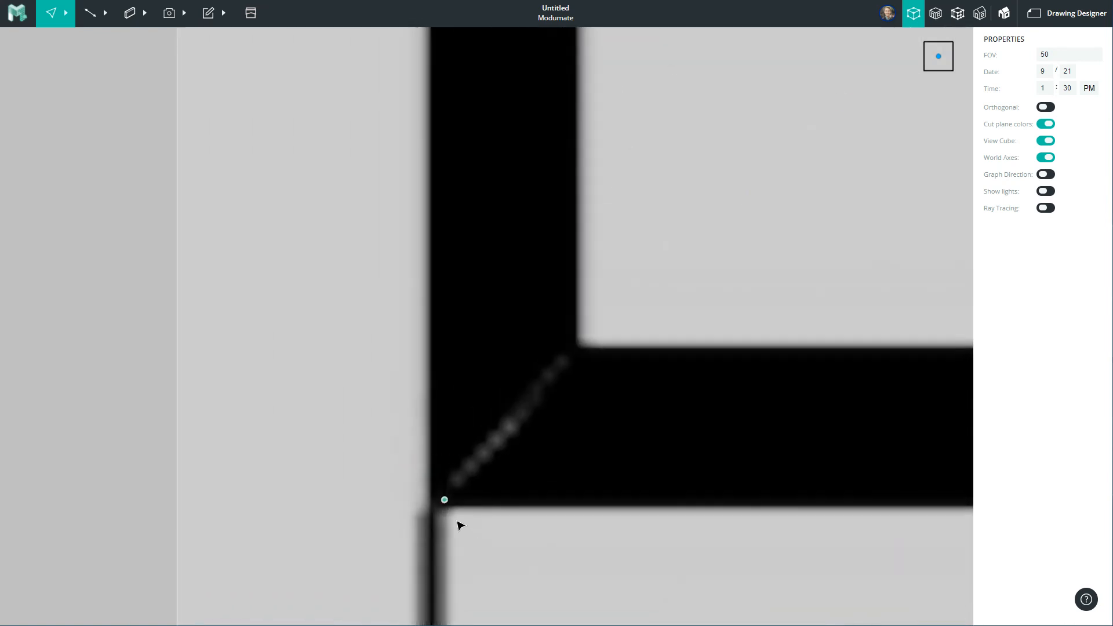
scroll(460, 525, down, 10)
scroll(462, 167, up, 6)
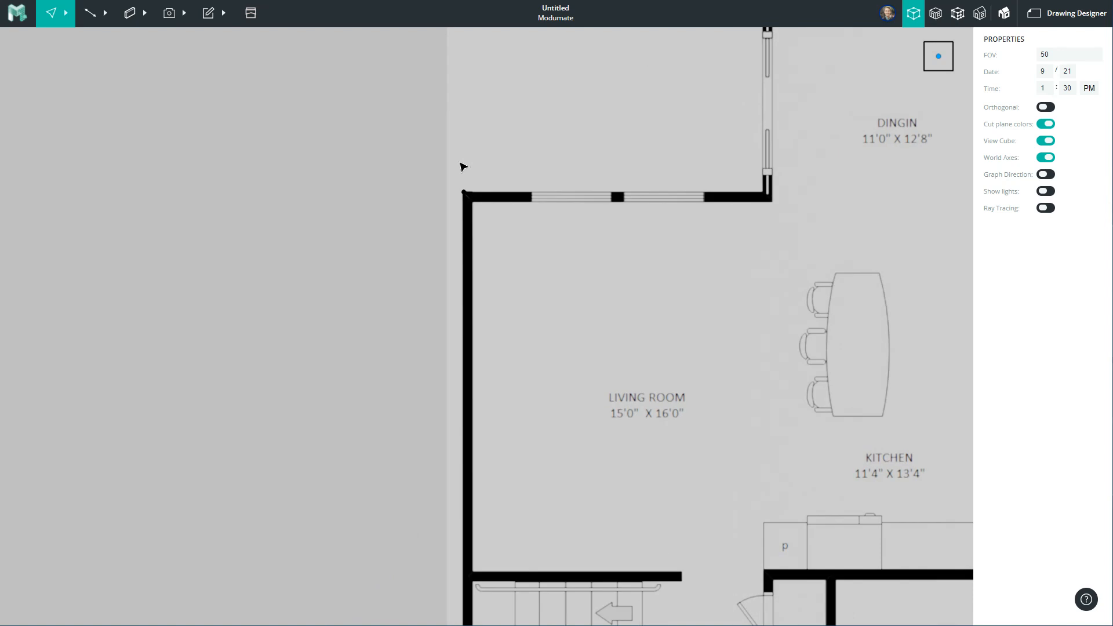
scroll(462, 167, up, 8)
scroll(473, 283, down, 12)
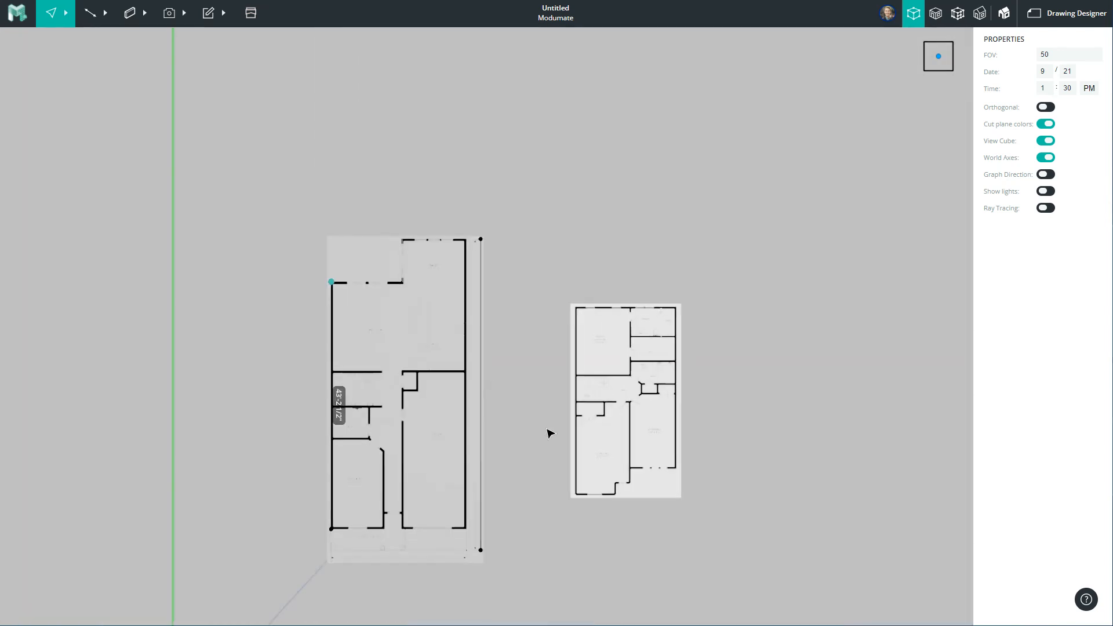
scroll(550, 499, up, 2)
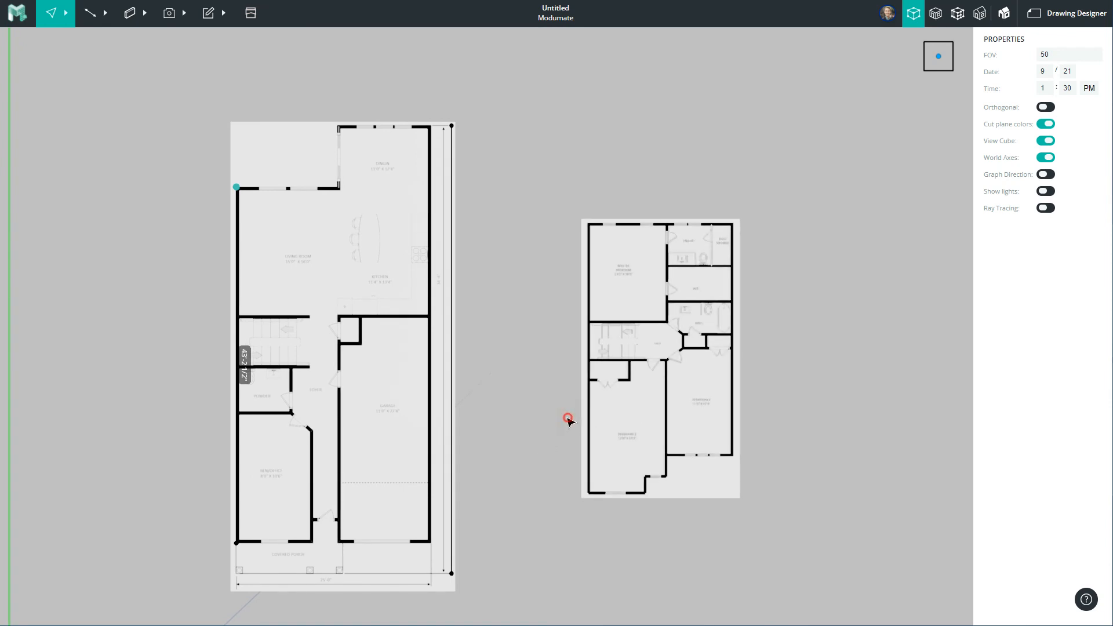
Rescale the second floor plan image using its left outer wall as the reference, with the ground floor line's length of 43'-2 1/2"
click(646, 393)
scroll(655, 400, up, 3)
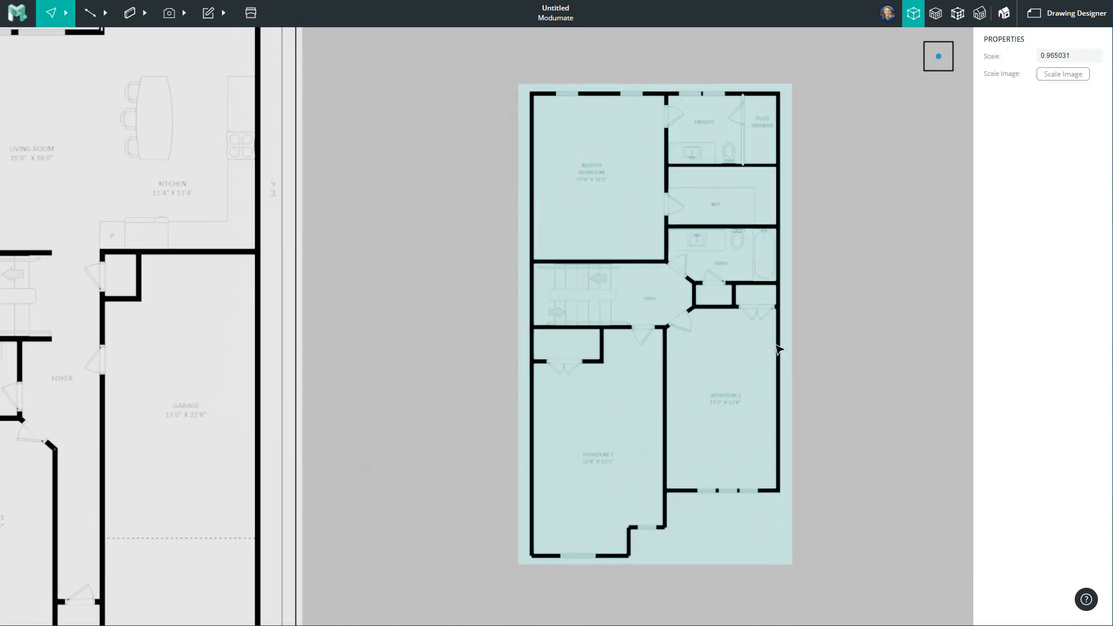
click(1056, 75)
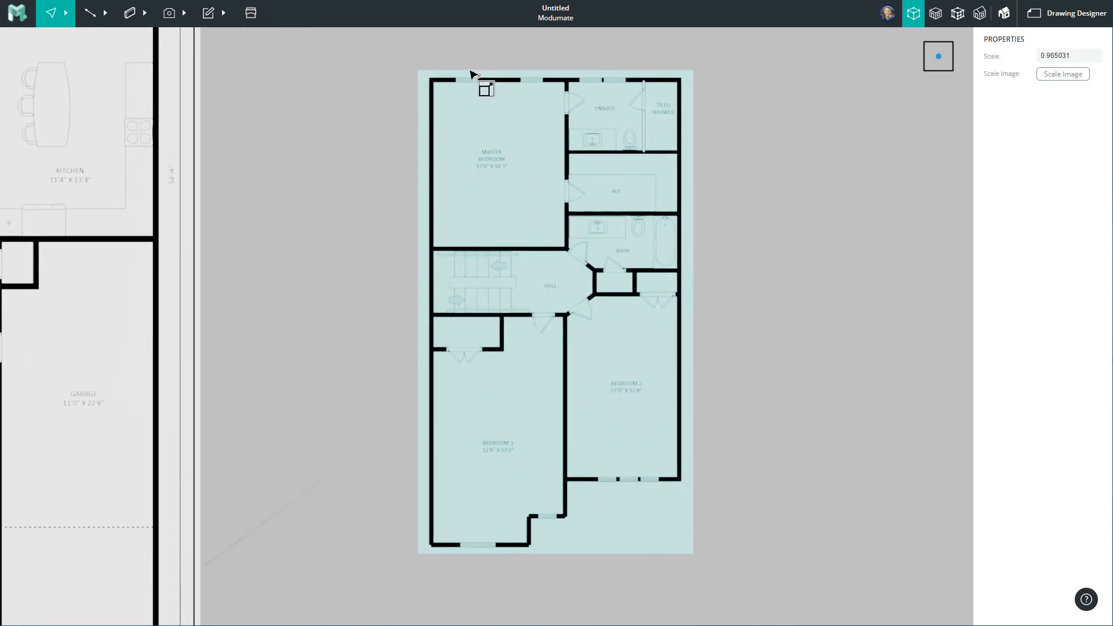
scroll(477, 78, up, 6)
scroll(278, 133, up, 3)
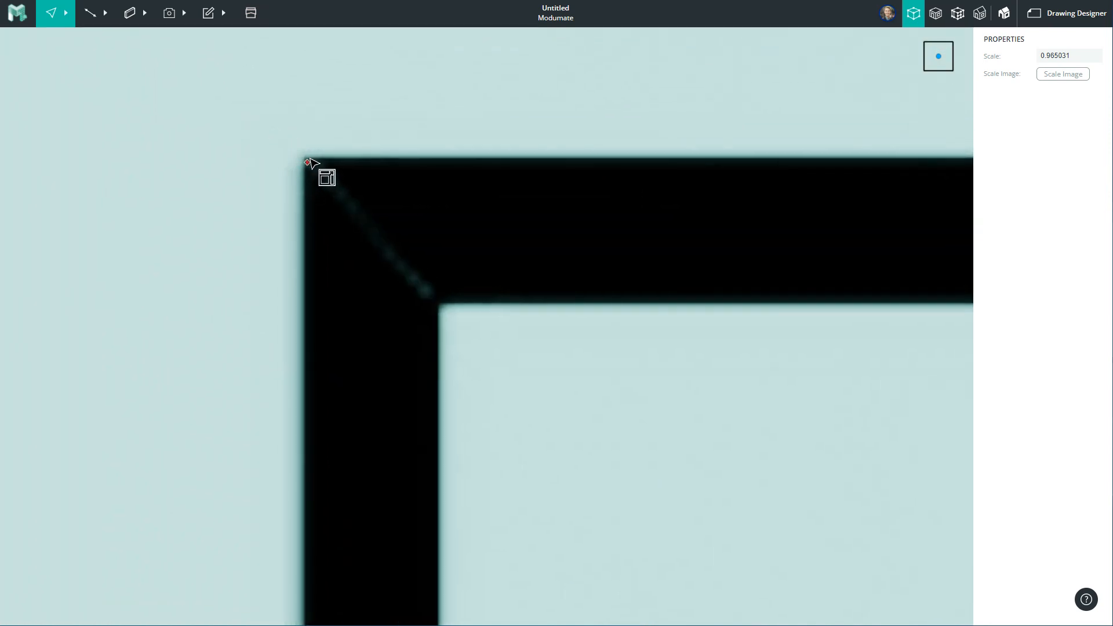
scroll(323, 97, down, 11)
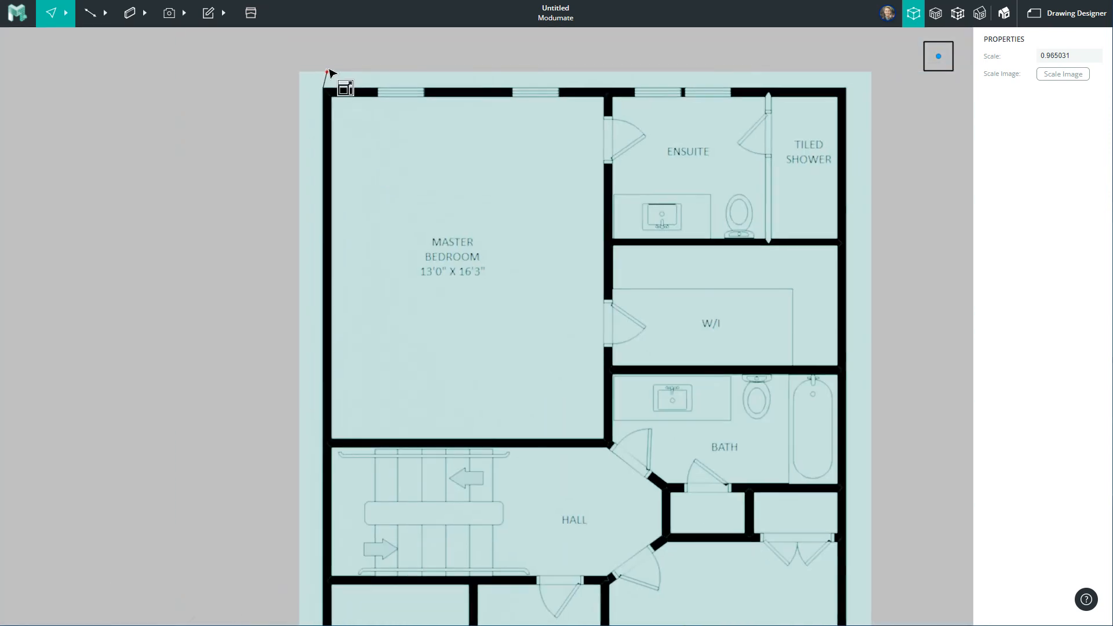
scroll(326, 563, up, 3)
scroll(326, 563, up, 9)
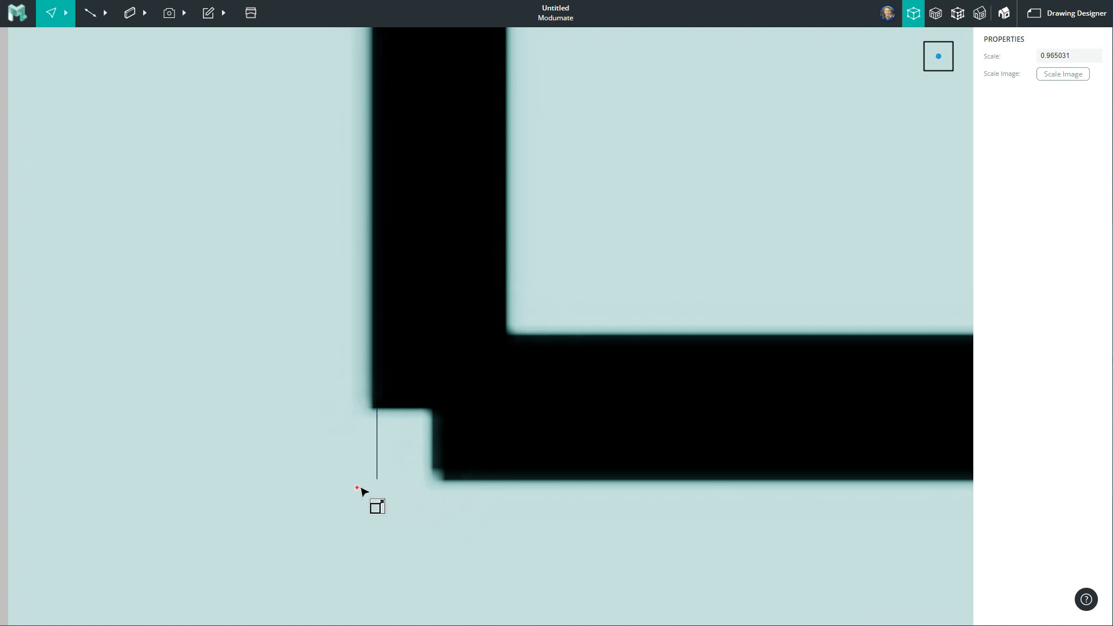
scroll(388, 489, down, 12)
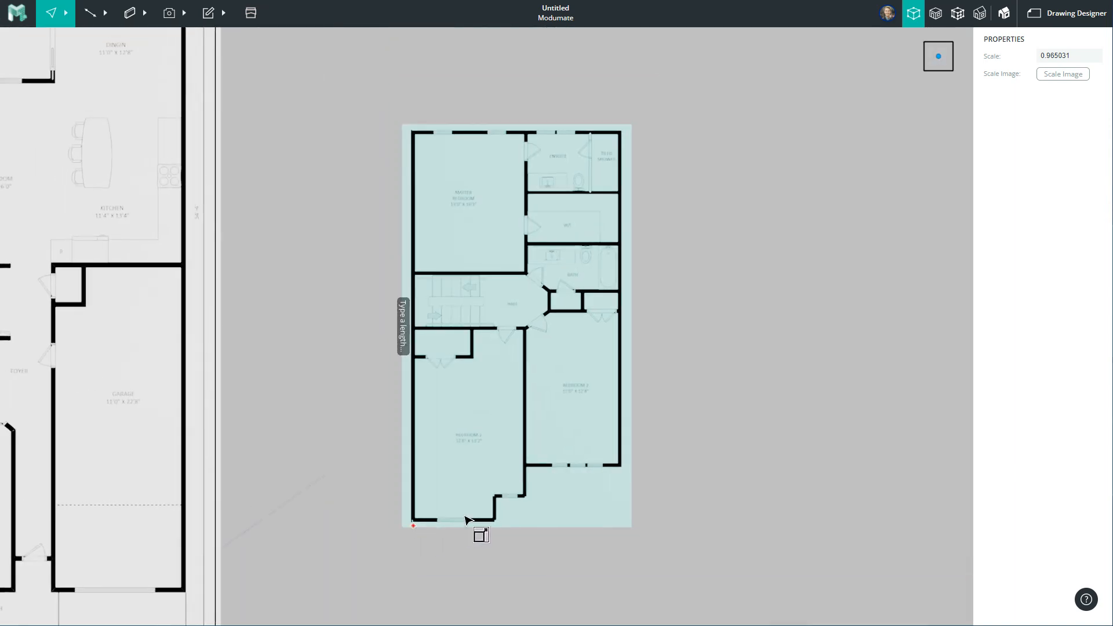
scroll(533, 459, down, 1)
scroll(462, 435, up, 5)
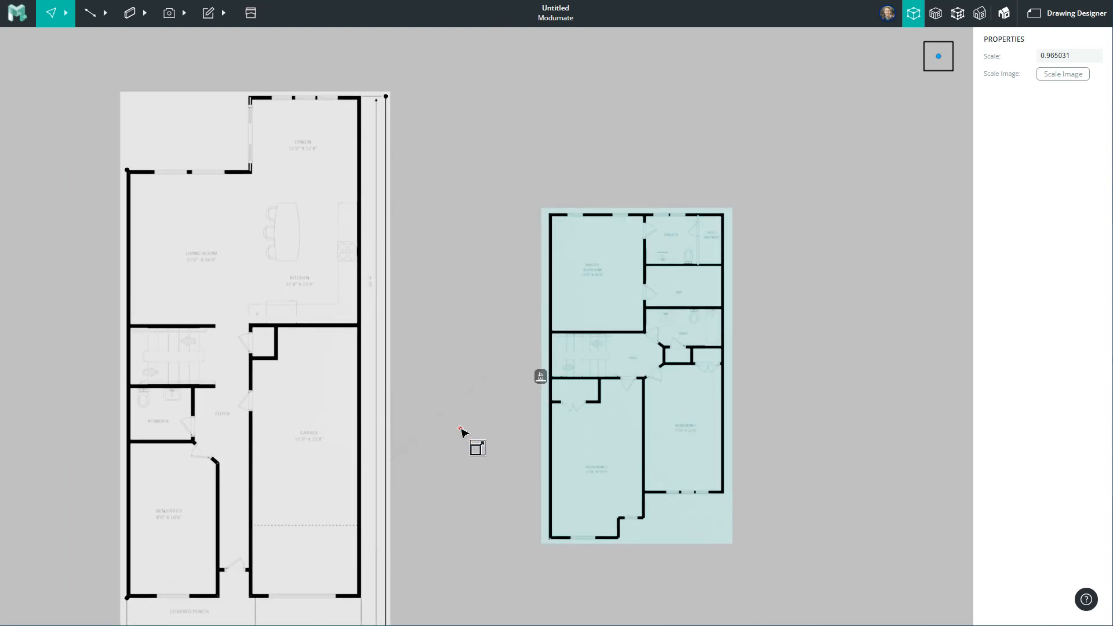
key(Return)
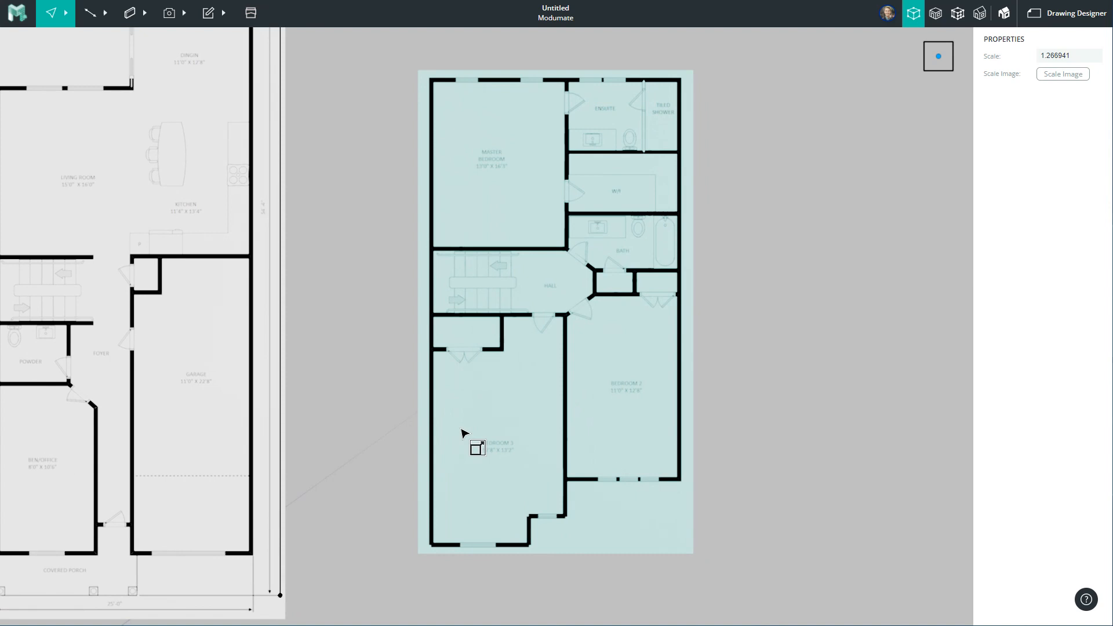
Compare the rescaled second floor plan with the ground floor plan and recheck the length of the ground floor reference line
scroll(714, 387, down, 5)
scroll(582, 387, up, 3)
scroll(582, 388, up, 1)
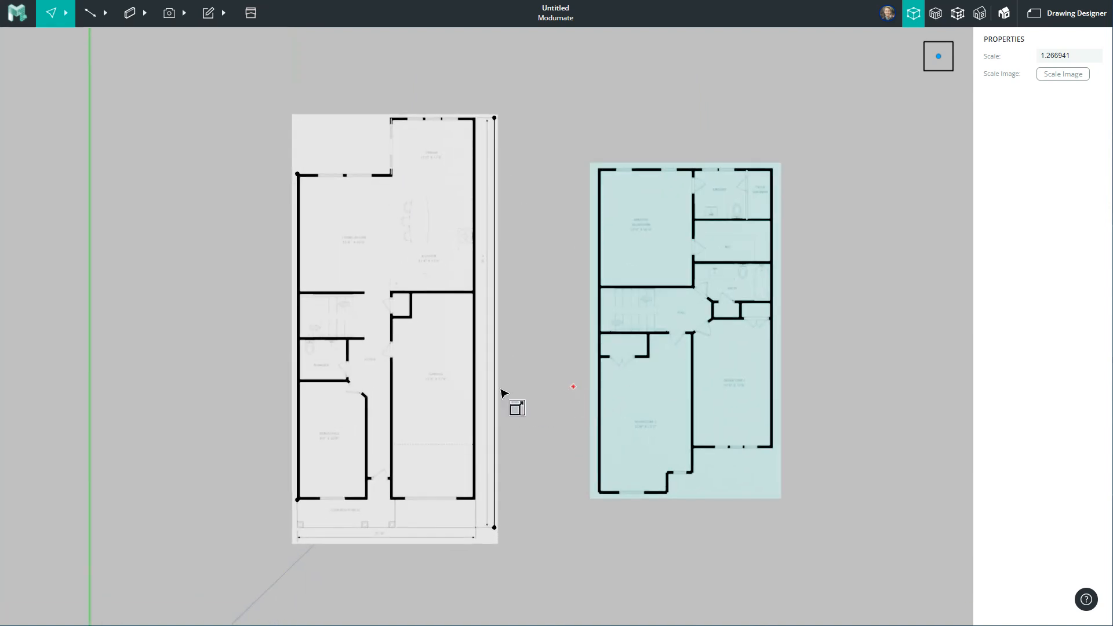
click(288, 420)
drag(283, 482, 342, 519)
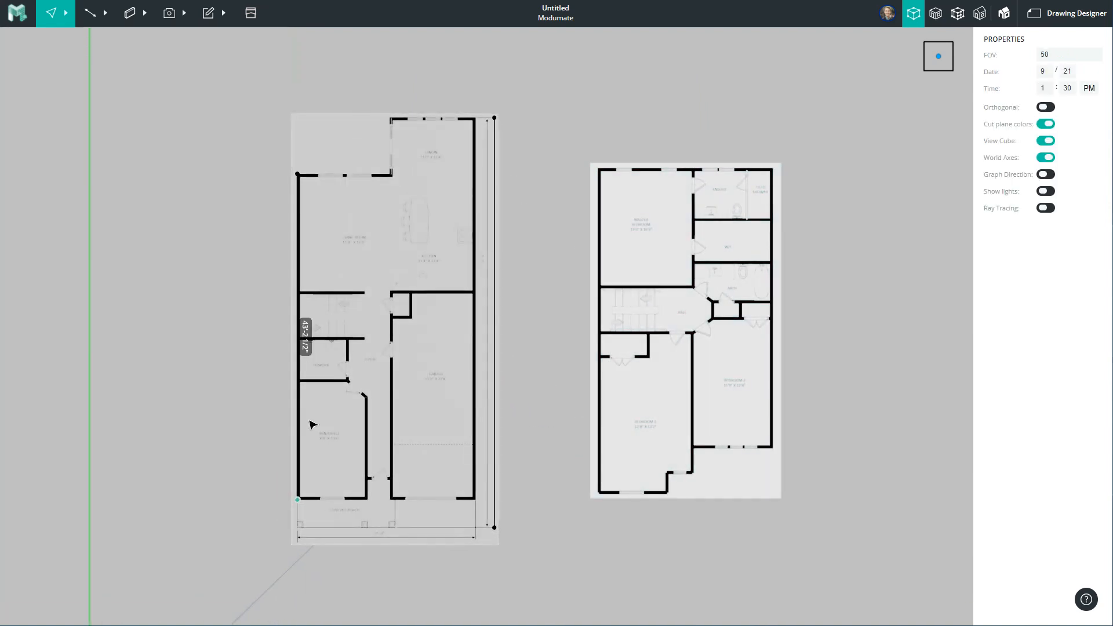
click(556, 384)
click(627, 388)
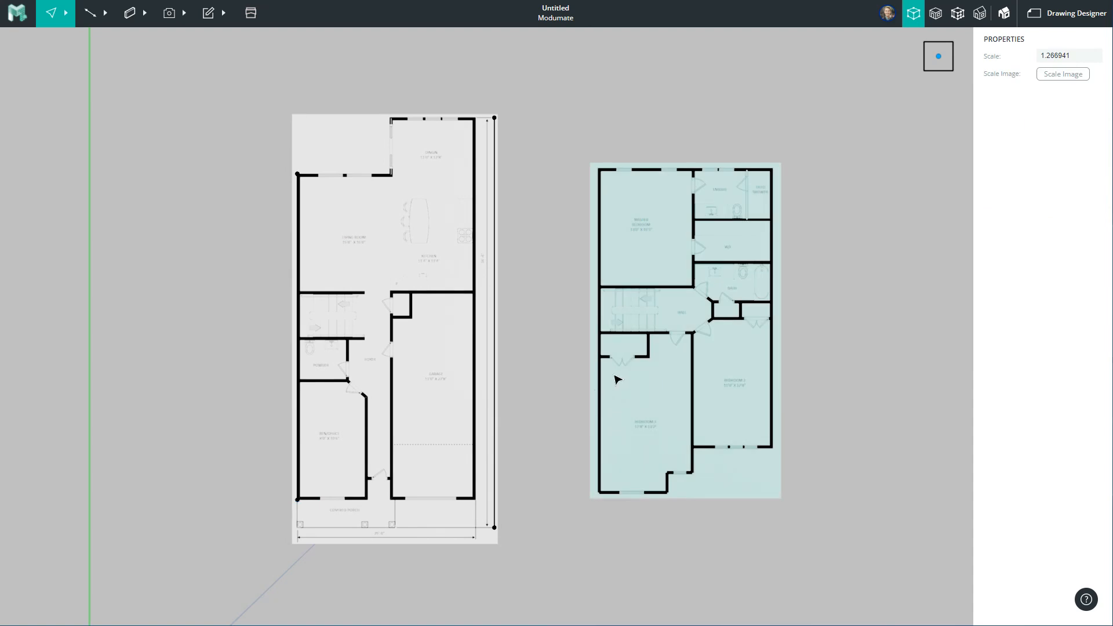
click(564, 377)
Copy the reference line to the second floor plan's left outer wall, rear corner to rear corner, and check its front end against the wall
drag(268, 153, 325, 522)
scroll(298, 174, up, 5)
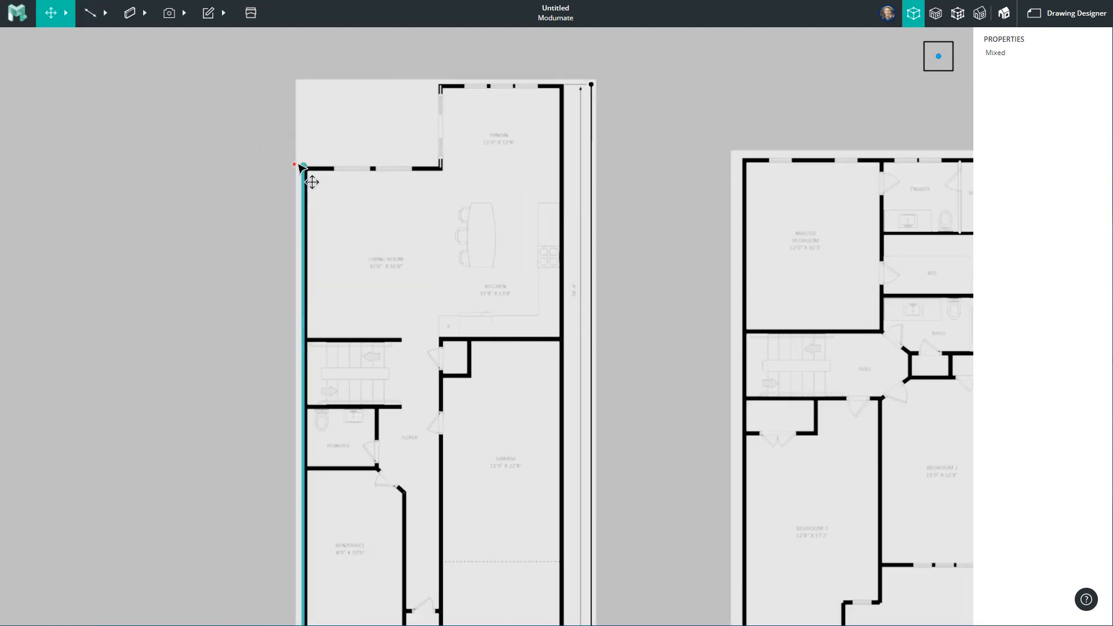
key(m)
click(310, 167)
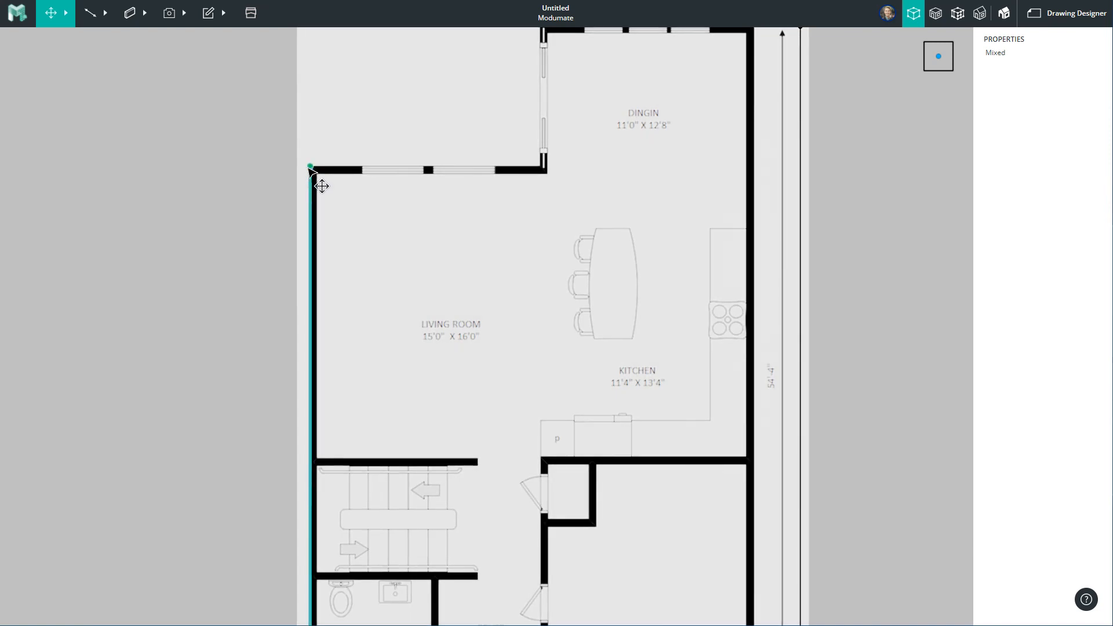
scroll(199, 239, down, 5)
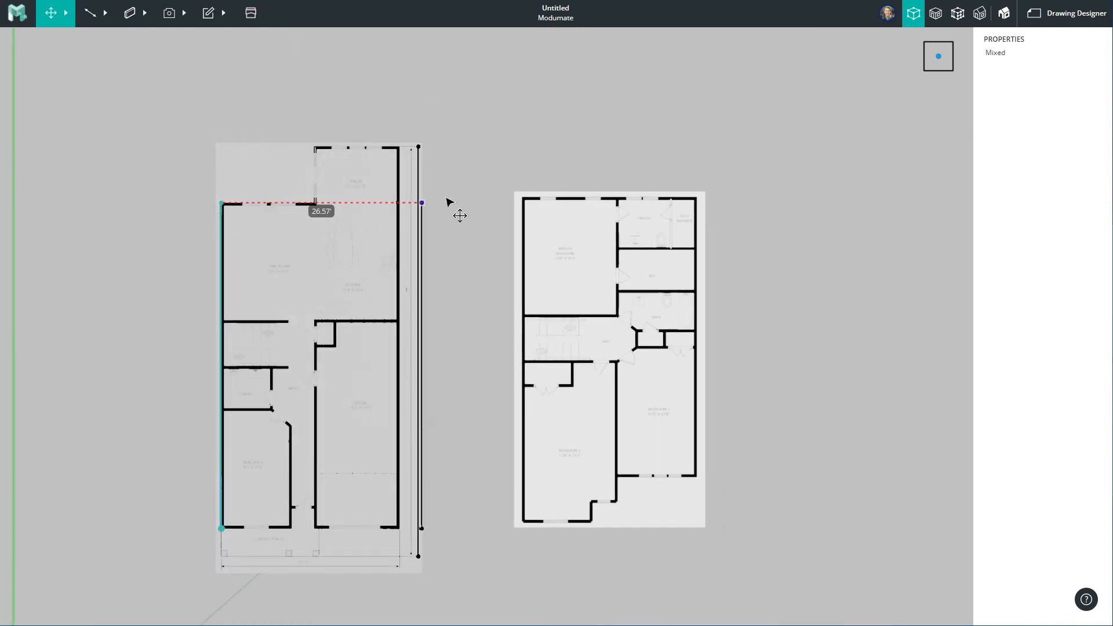
scroll(517, 198, up, 6)
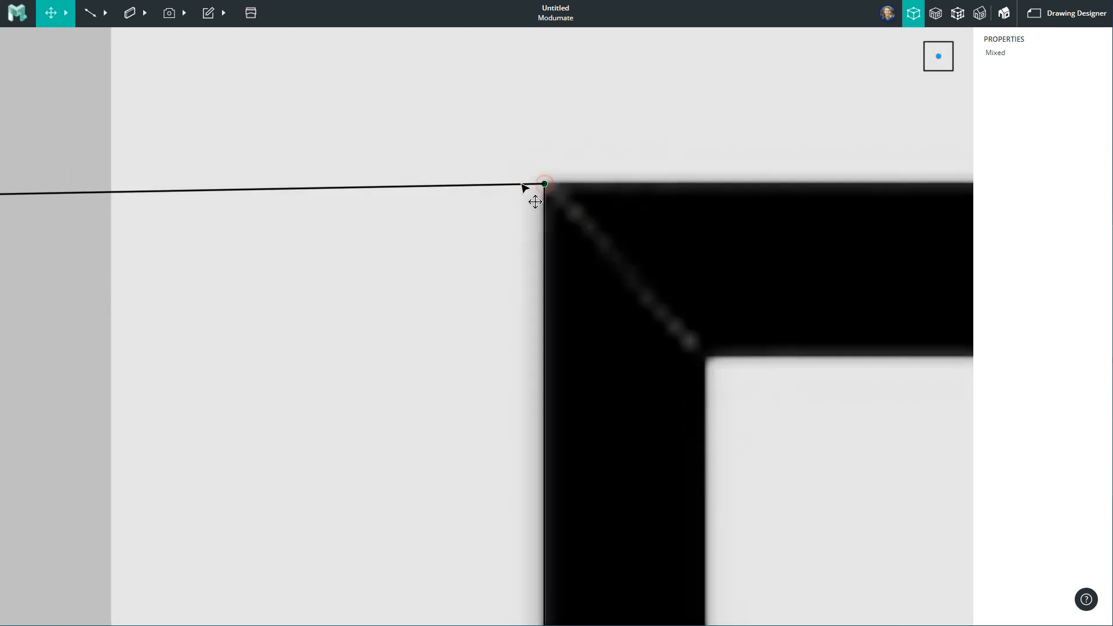
scroll(469, 165, down, 3)
scroll(469, 165, down, 3)
click(464, 164)
scroll(462, 168, down, 5)
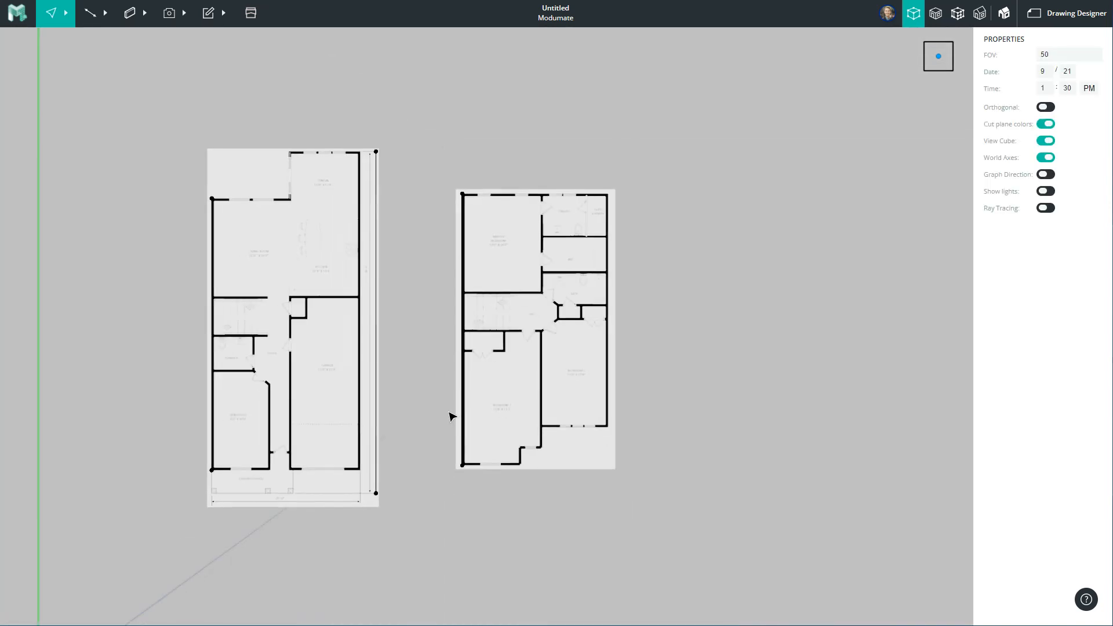
scroll(449, 494, up, 6)
scroll(480, 518, up, 10)
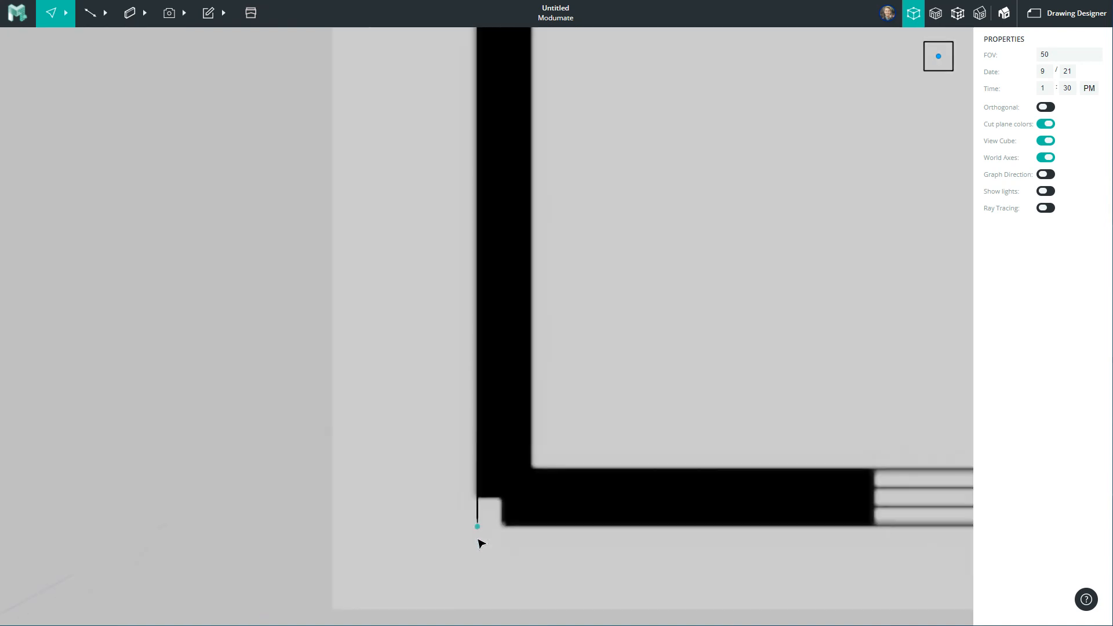
scroll(500, 515, down, 10)
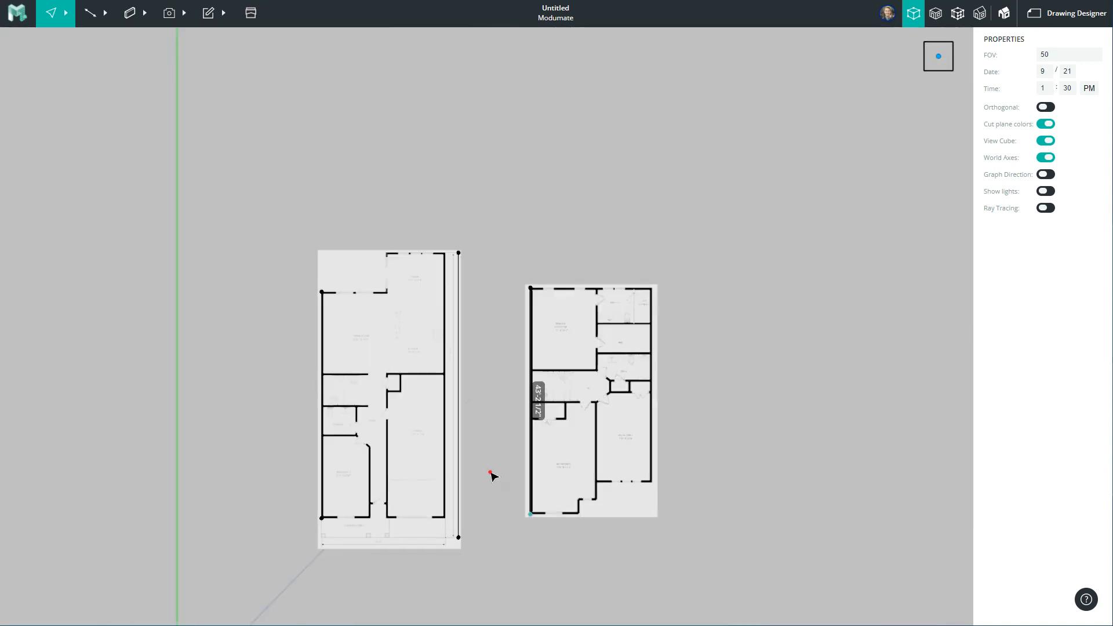
Move the second floor plan image from its rear left wall corner onto the ground floor plan's rear left wall corner
click(596, 375)
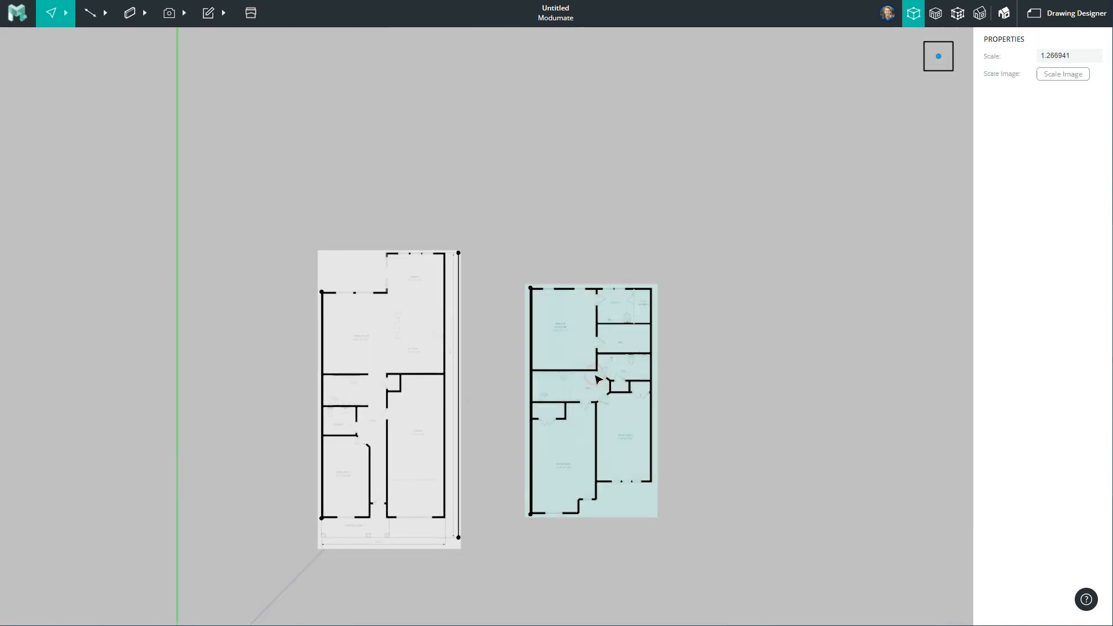
click(533, 288)
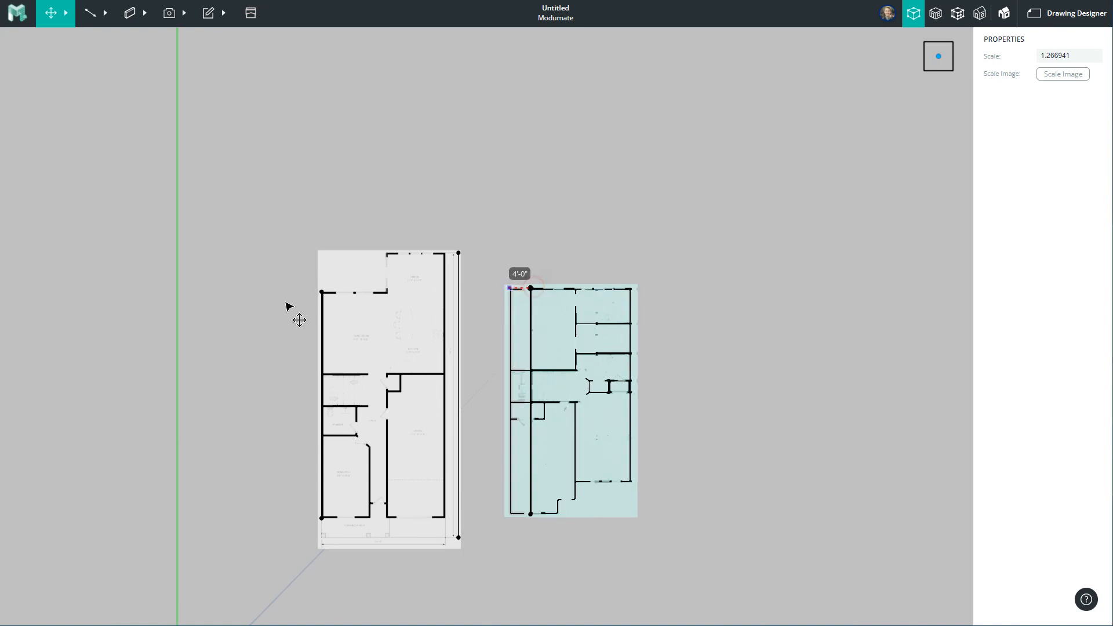
click(323, 292)
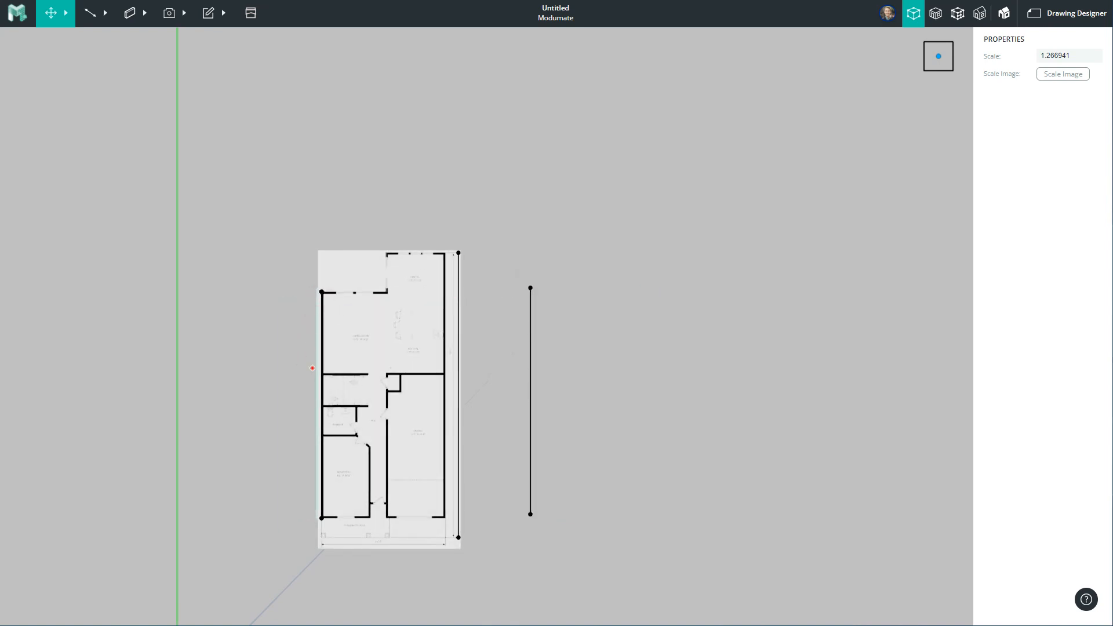
Raise the second floor plan image vertically above the ground floor plan
shift+middle_drag(323, 296, 517, 314)
scroll(518, 316, up, 3)
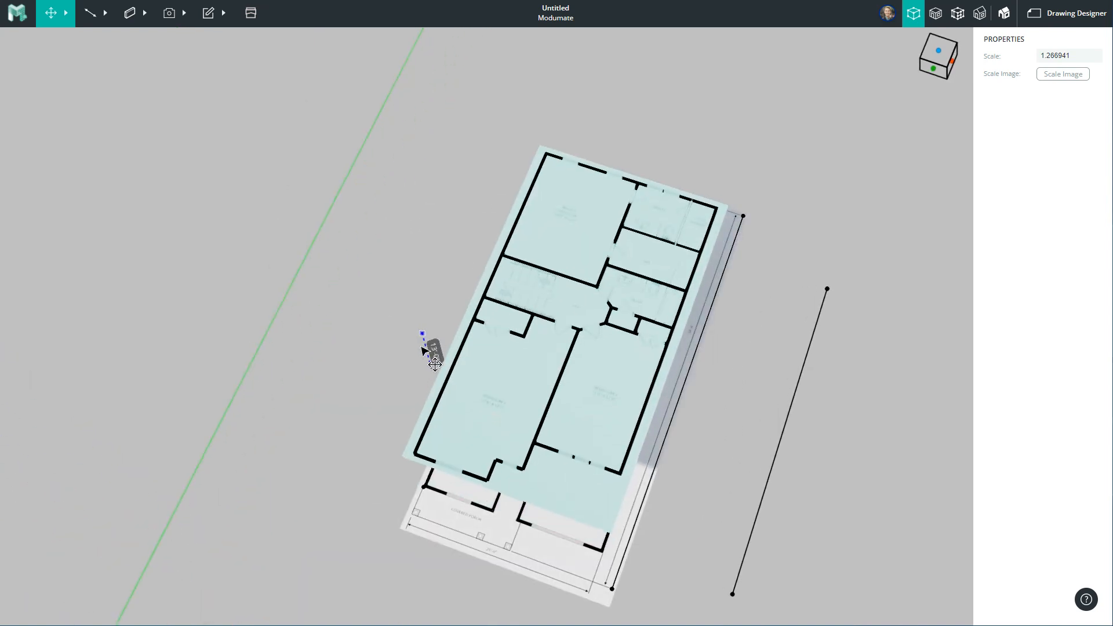
shift+middle_drag(419, 356, 378, 198)
Examine from several sides how the raised second floor plan sits over the ground floor plan
scroll(625, 296, down, 3)
middle_drag(548, 274, 534, 281)
scroll(629, 290, up, 2)
scroll(626, 296, down, 3)
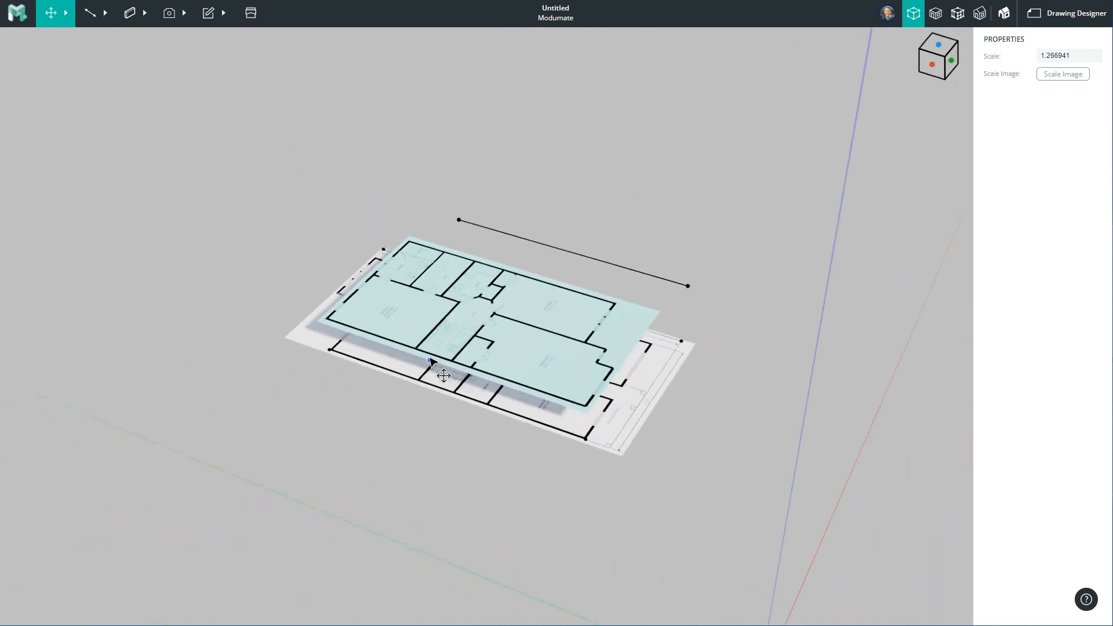
scroll(613, 326, up, 3)
shift+middle_drag(612, 325, 517, 342)
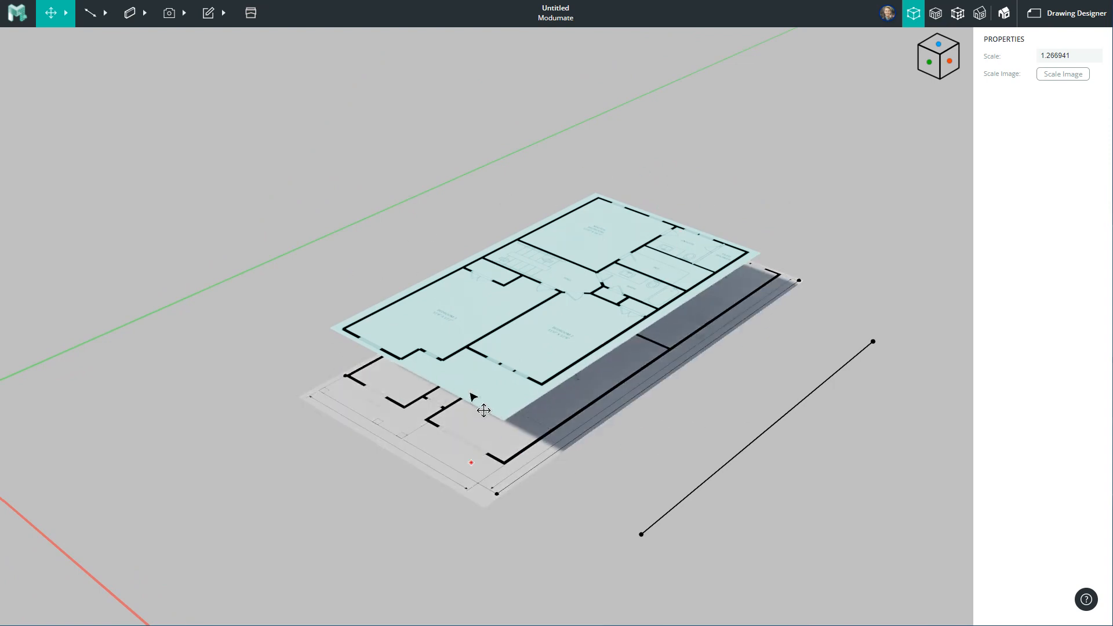
right_drag(500, 323, 556, 342)
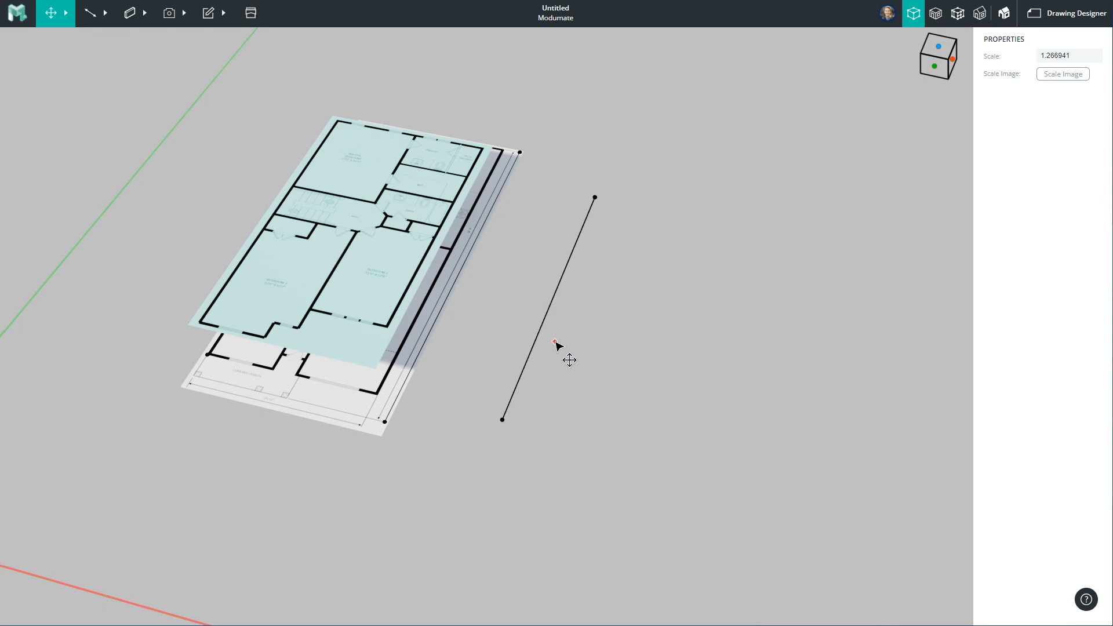
scroll(630, 387, down, 4)
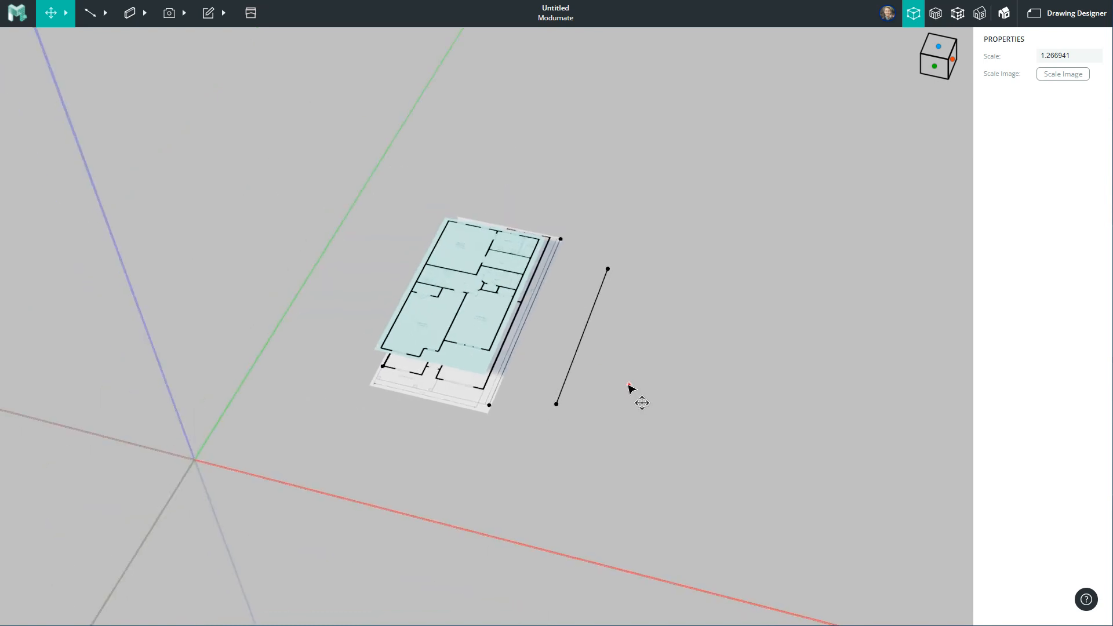
mouse_move(548, 363)
middle_down()
mouse_move(549, 375)
mouse_move(554, 341)
middle_up()
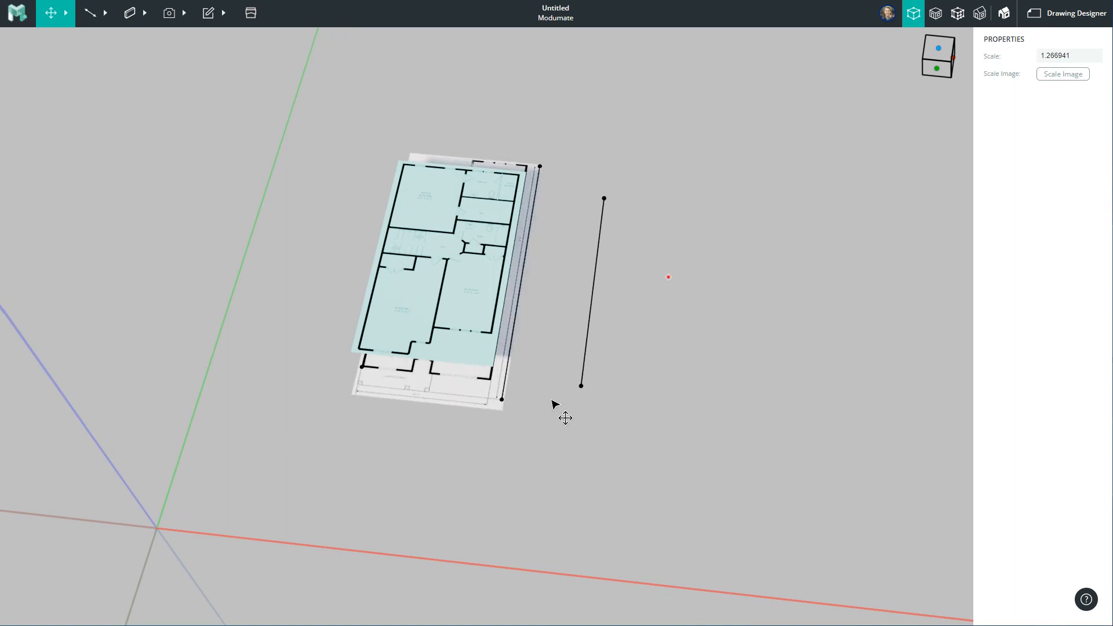
mouse_move(459, 385)
middle_down()
mouse_move(493, 377)
mouse_move(579, 276)
mouse_move(435, 405)
mouse_move(533, 350)
mouse_move(516, 241)
middle_up()
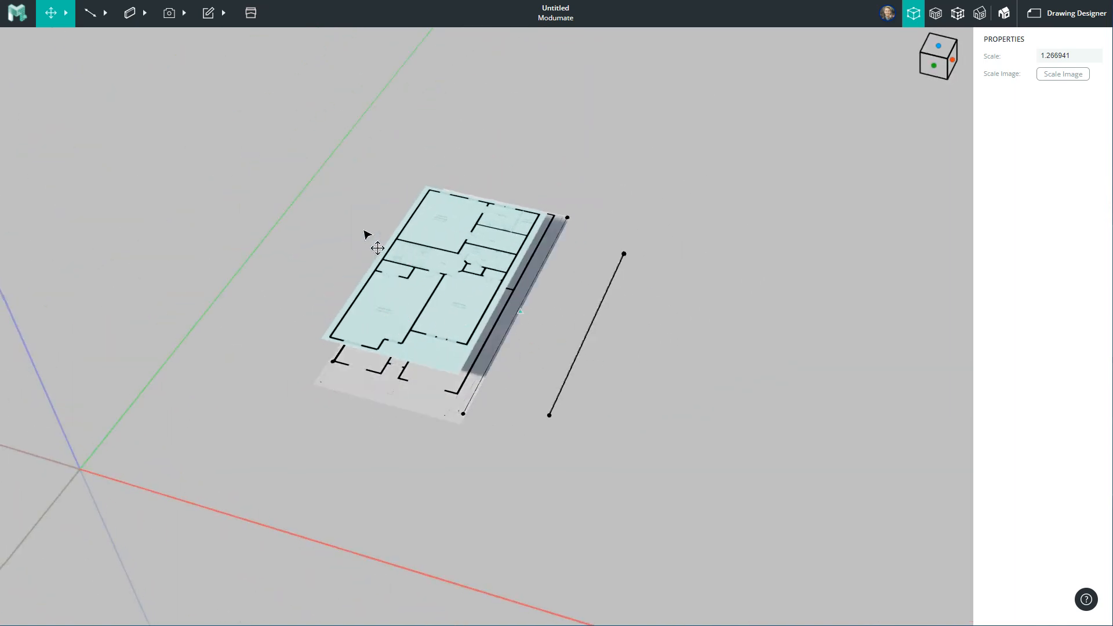